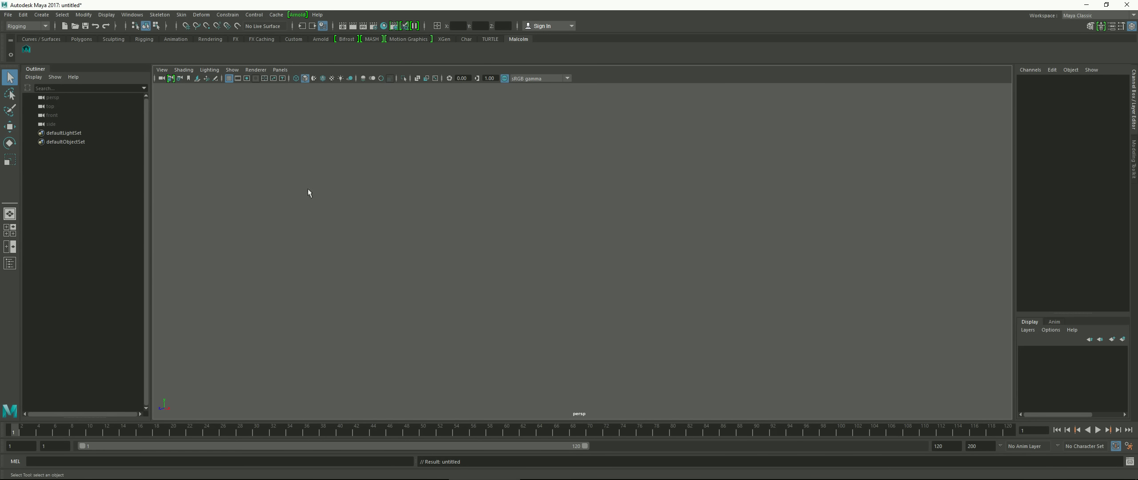
# Turn on the ground grid in the perspective viewport and tumble to a lower, flatter angle.
pyautogui.click(106, 14)
pyautogui.click(114, 23)
pyautogui.moveTo(727, 251)
pyautogui.keyDown('alt'); pyautogui.mouseDown()
pyautogui.moveTo(701, 236)
pyautogui.moveTo(724, 244)
pyautogui.mouseUp(); pyautogui.keyUp('alt')
# Create a default polygon cube, pCube1, at the origin from the hotbox Polygon Primitives.
pyautogui.press('space')
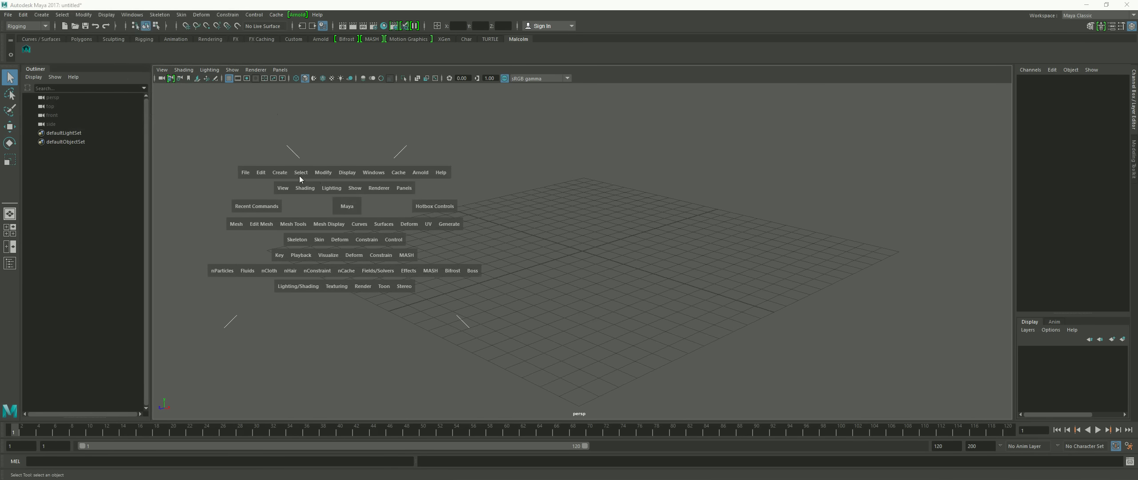
pyautogui.click(280, 174)
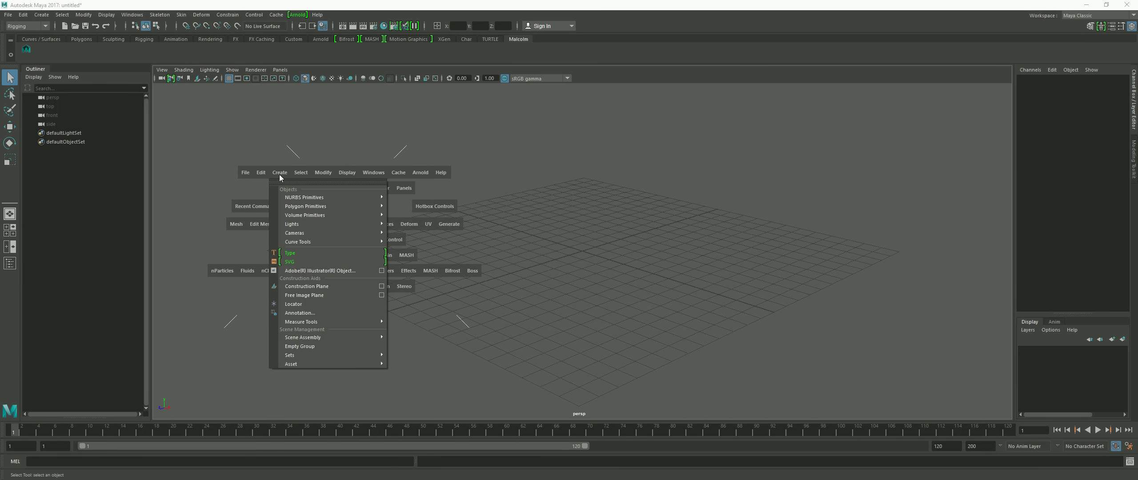
pyautogui.moveTo(294, 207)
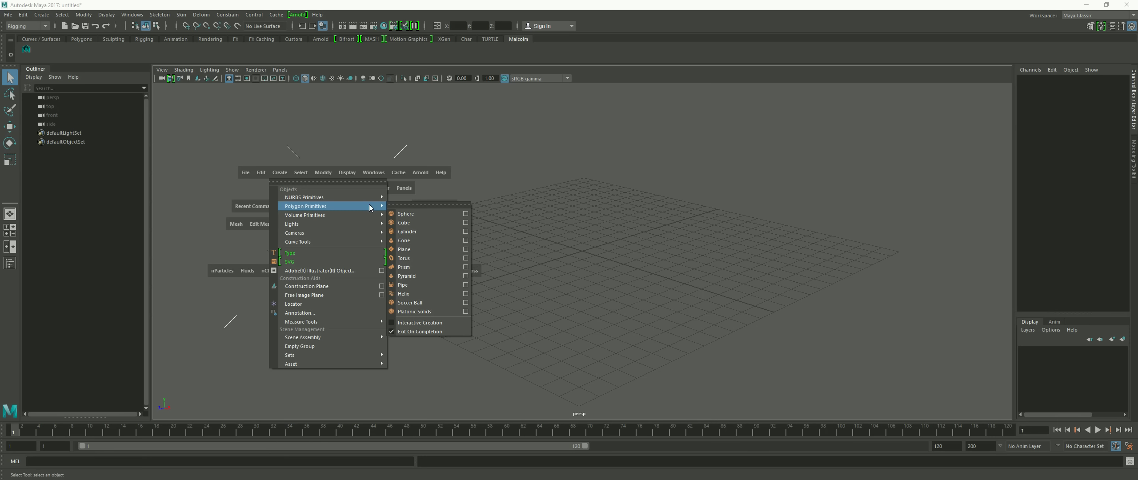
pyautogui.click(414, 222)
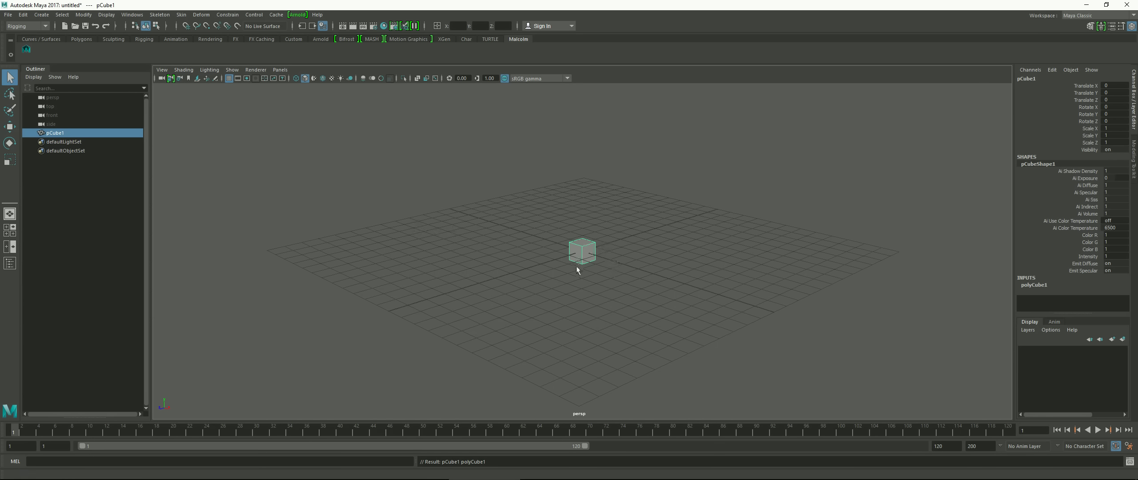
# Set pCube1's Translate Y to 0.5 in the Channel Box so it sits on the grid.
pyautogui.moveTo(617, 276)
pyautogui.keyDown('alt'); pyautogui.mouseDown()
pyautogui.moveTo(642, 275)
pyautogui.moveTo(609, 273)
pyautogui.mouseUp(); pyautogui.keyUp('alt')
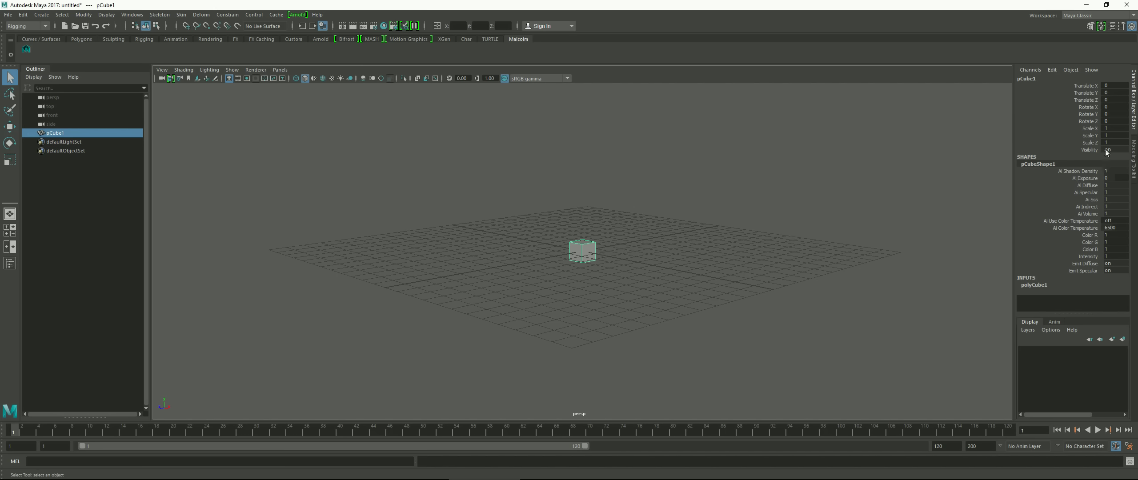
pyautogui.click(1115, 92)
pyautogui.press('Return')
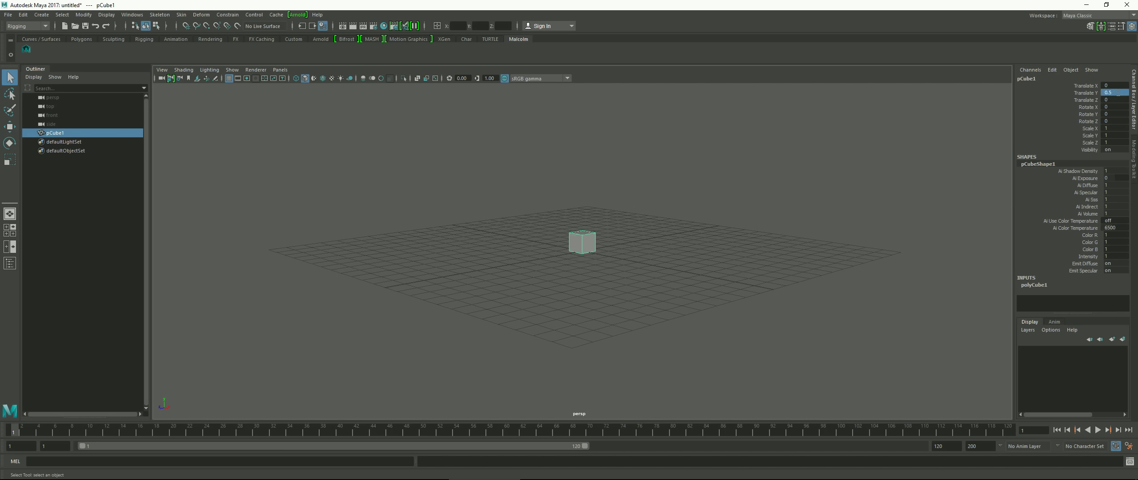
pyautogui.moveTo(595, 257)
pyautogui.keyDown('alt'); pyautogui.mouseDown()
pyautogui.moveTo(600, 264)
pyautogui.moveTo(589, 260)
pyautogui.mouseUp(); pyautogui.keyUp('alt')
pyautogui.scroll(4, 592, 262)
pyautogui.keyDown('alt'); pyautogui.moveTo(736, 196); pyautogui.dragTo(716, 245); pyautogui.keyUp('alt')
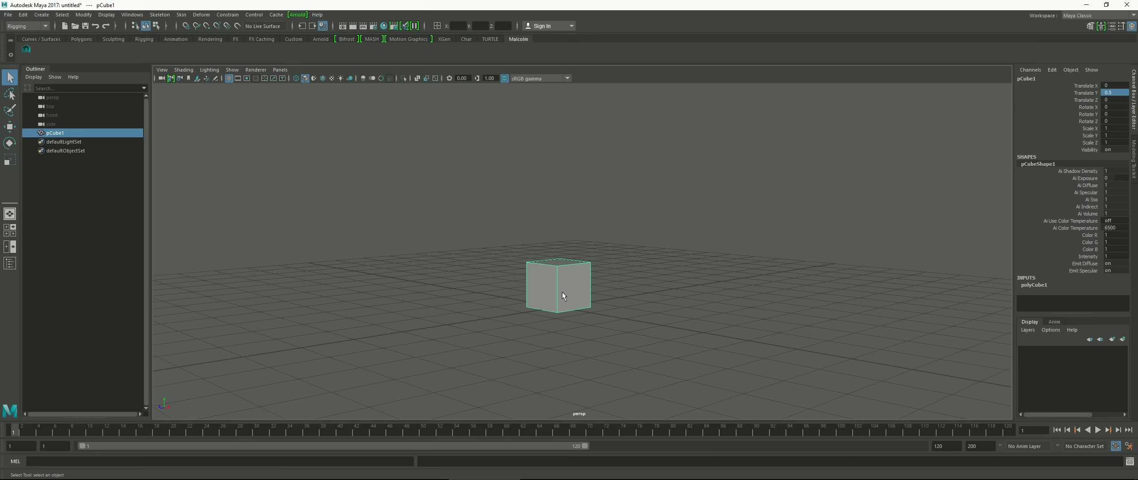
pyautogui.keyDown('alt'); pyautogui.moveTo(562, 296); pyautogui.dragTo(617, 296); pyautogui.keyUp('alt')
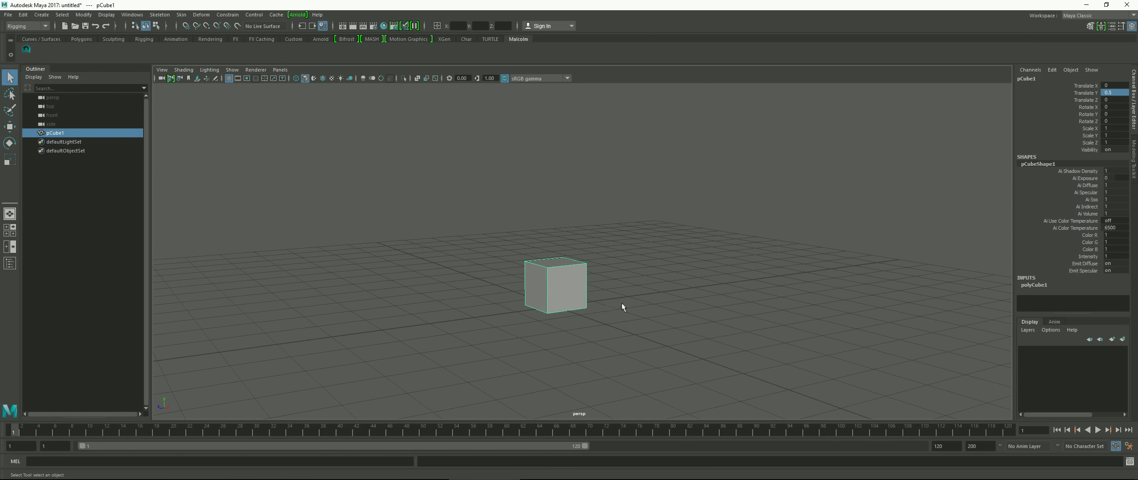
pyautogui.moveTo(571, 267); pyautogui.dragTo(529, 219, button='right')
pyautogui.moveTo(483, 245); pyautogui.dragTo(529, 296)
pyautogui.press('w')
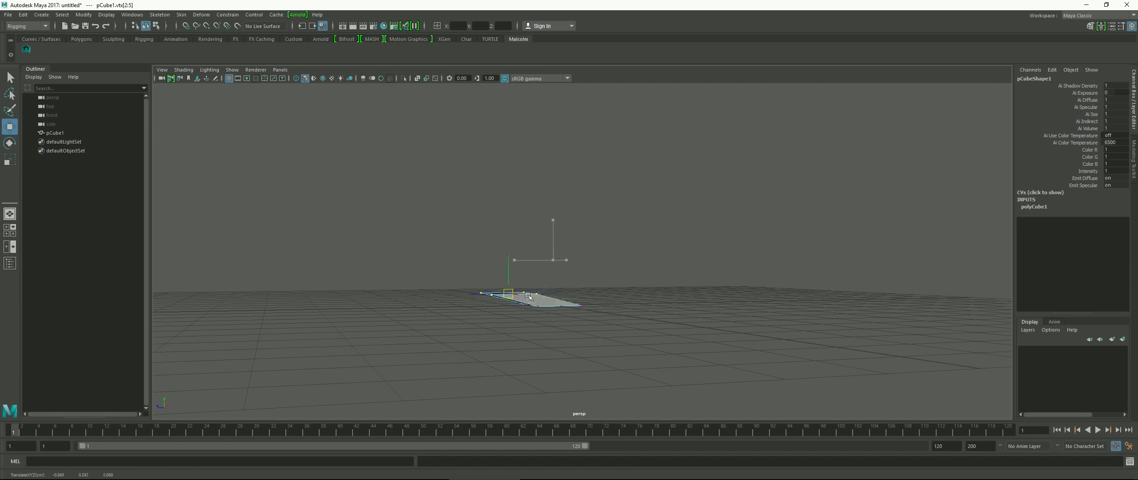
pyautogui.hotkey('ctrl', 'z')
pyautogui.hotkey('ctrl', 'z')
pyautogui.hotkey('ctrl', 'z')
pyautogui.hotkey('ctrl', 'z')
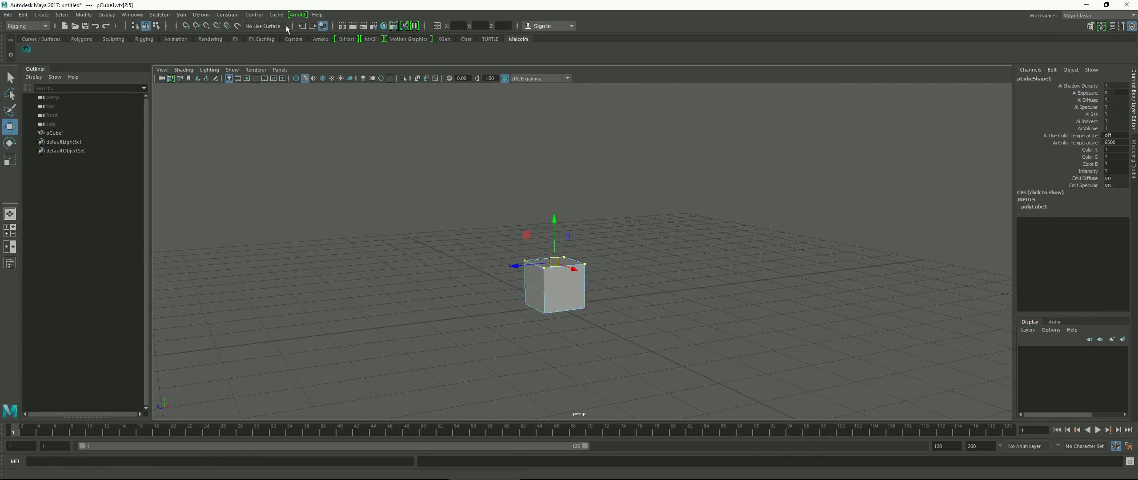
# Set polyCube1's Subdivisions Width, Height and Depth all to 6.
pyautogui.click(145, 26)
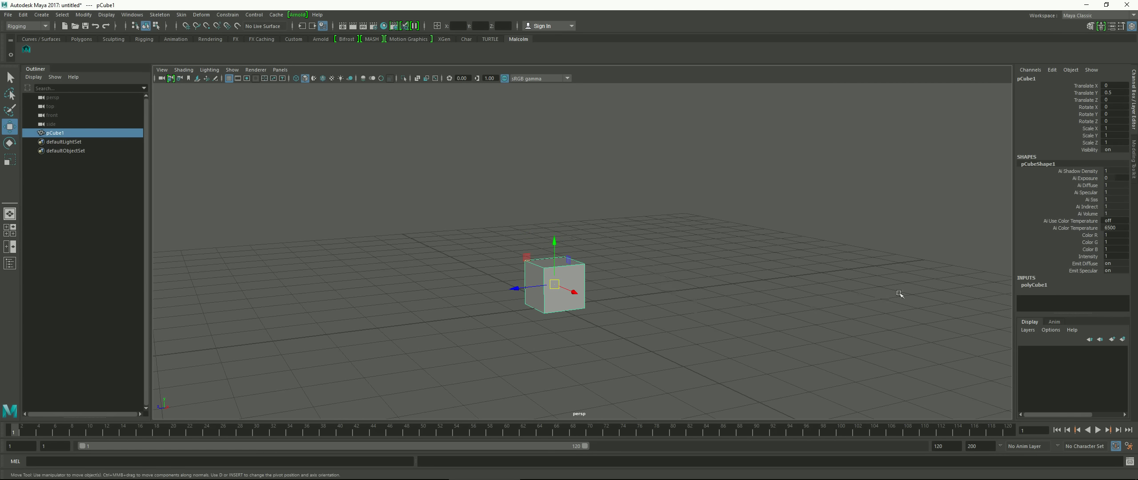
pyautogui.click(1035, 285)
pyautogui.scroll(-2, 1037, 275)
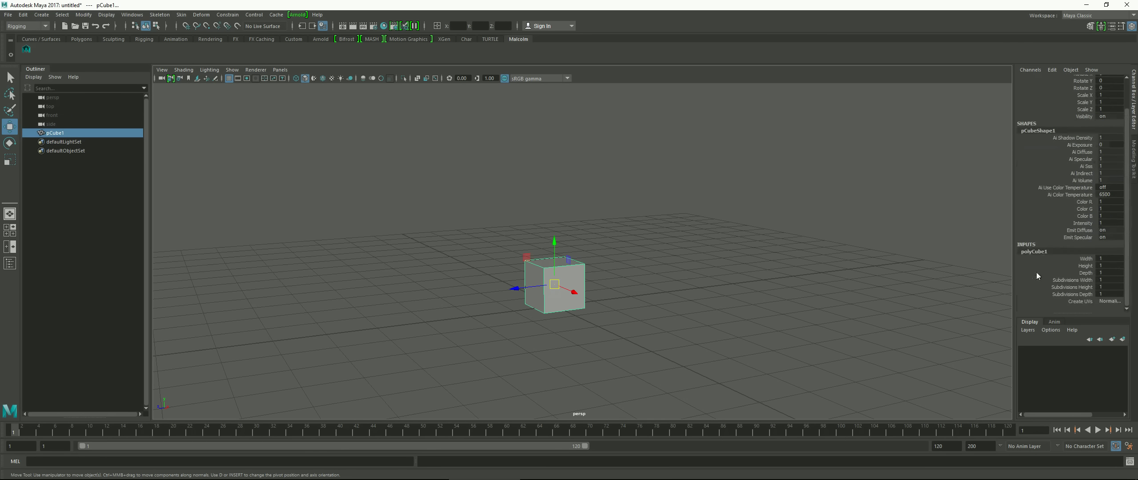
pyautogui.moveTo(1060, 281); pyautogui.dragTo(1061, 291)
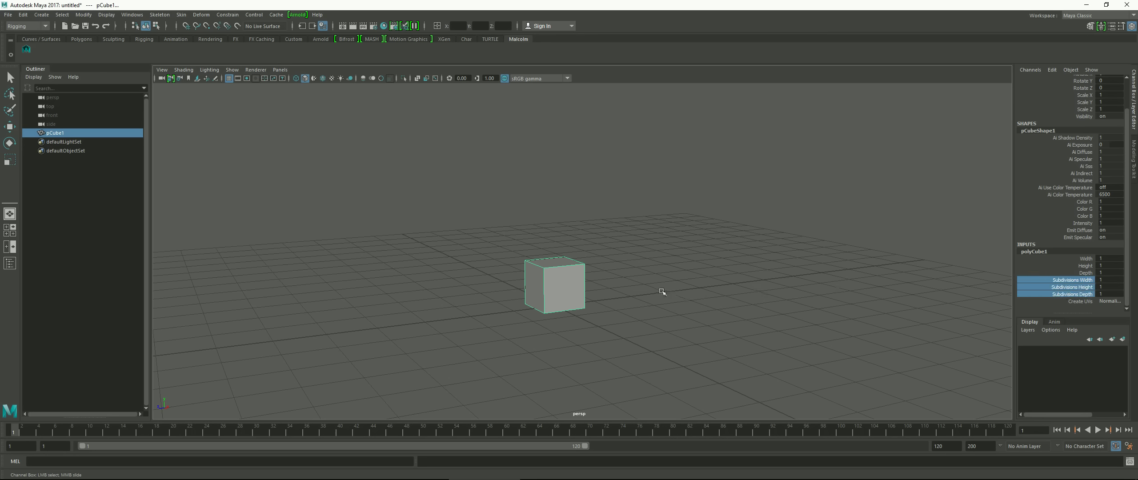
pyautogui.moveTo(634, 294); pyautogui.dragTo(669, 293, button='middle')
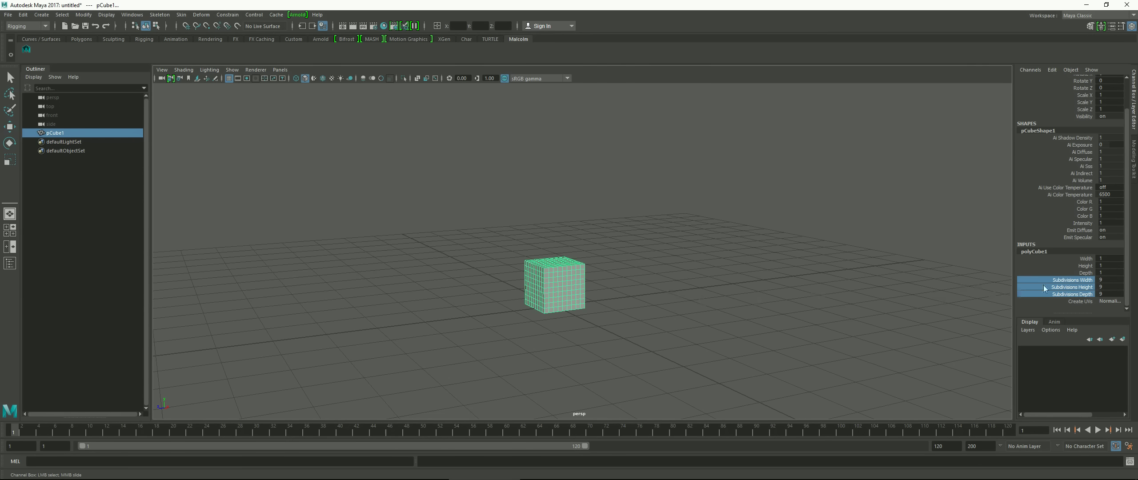
pyautogui.click(1107, 293)
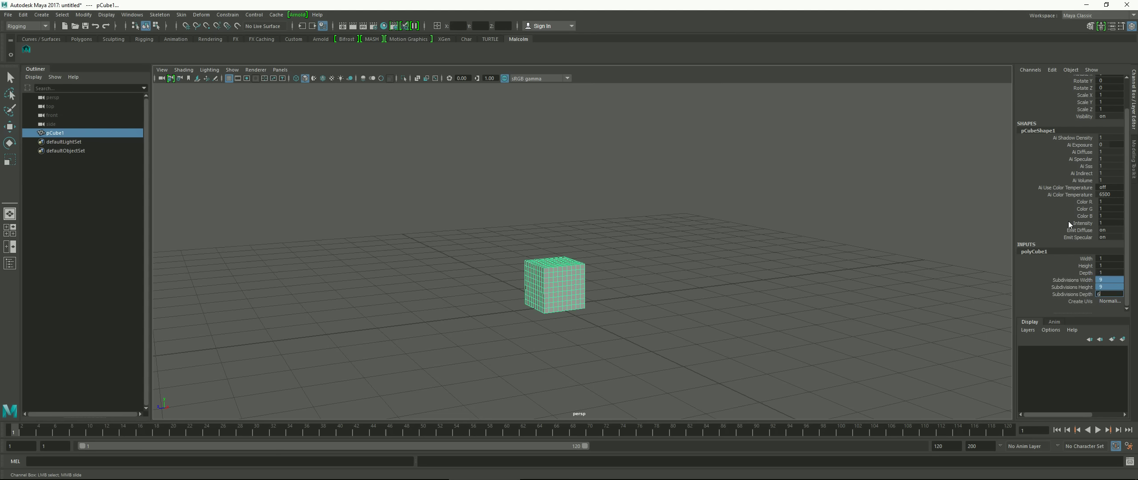
pyautogui.write('6')
pyautogui.press('Return')
pyautogui.click(797, 231)
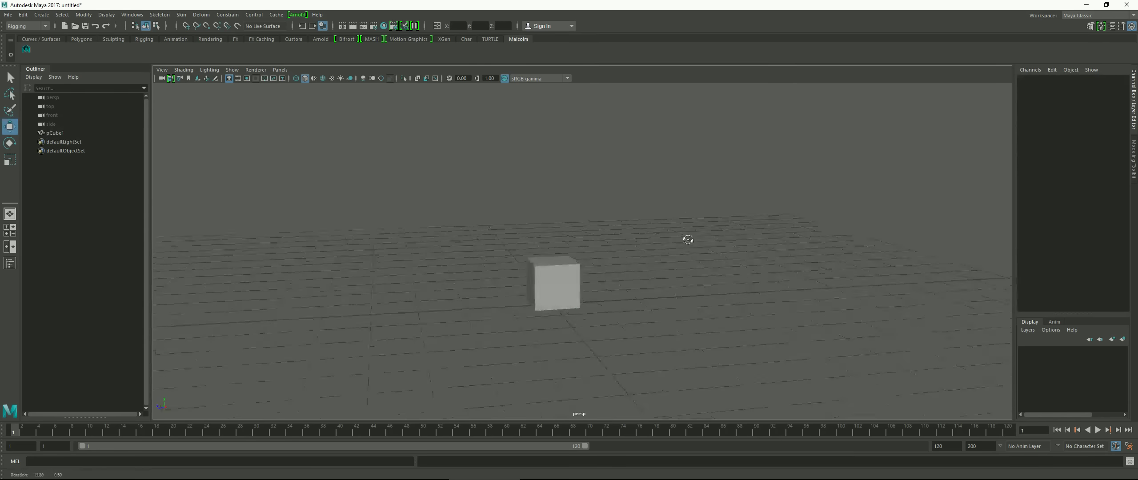
pyautogui.click(578, 267)
pyautogui.press('w')
pyautogui.moveTo(564, 214); pyautogui.dragTo(535, 262, button='right')
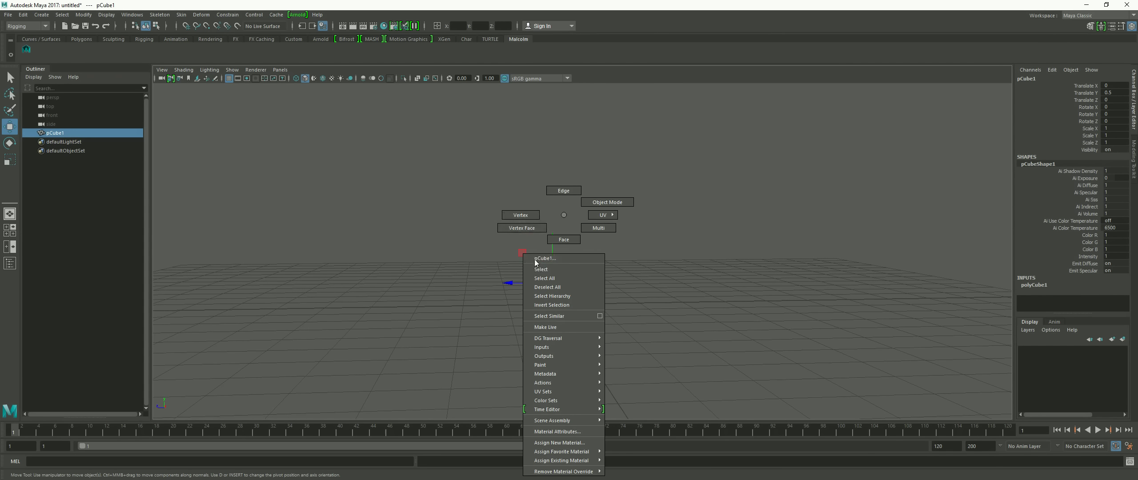
pyautogui.click(521, 215)
pyautogui.moveTo(497, 241); pyautogui.dragTo(722, 284)
pyautogui.press('b')
pyautogui.hotkey('ctrl', 'z')
pyautogui.press('e')
pyautogui.moveTo(655, 256); pyautogui.dragTo(721, 381)
pyautogui.hotkey('ctrl', 'z')
pyautogui.hotkey('ctrl', 'z')
pyautogui.hotkey('ctrl', 'z')
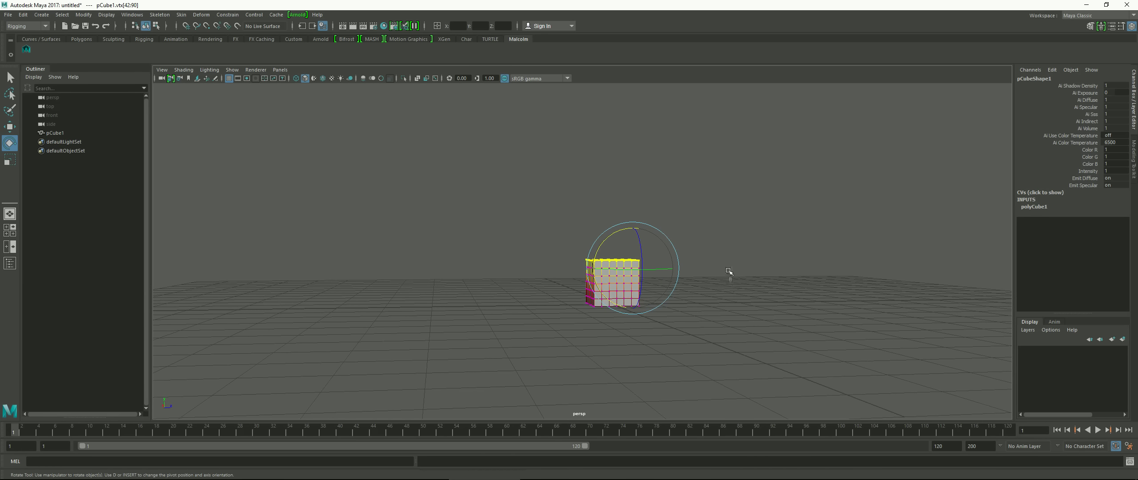
# Return to object mode and reselect pCube1 from a lower, side-on view.
pyautogui.press('F8')
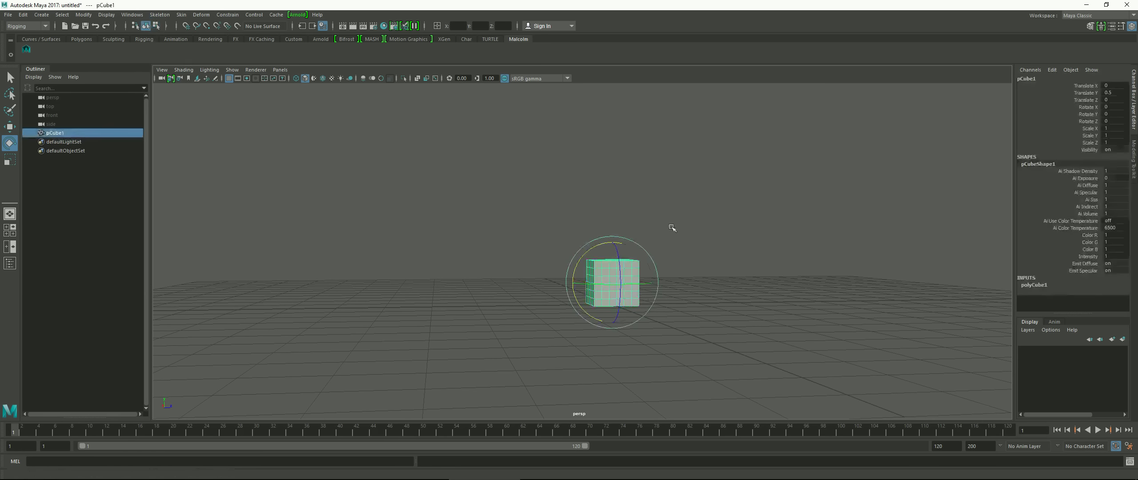
pyautogui.keyDown('alt'); pyautogui.moveTo(673, 234); pyautogui.dragTo(635, 250); pyautogui.keyUp('alt')
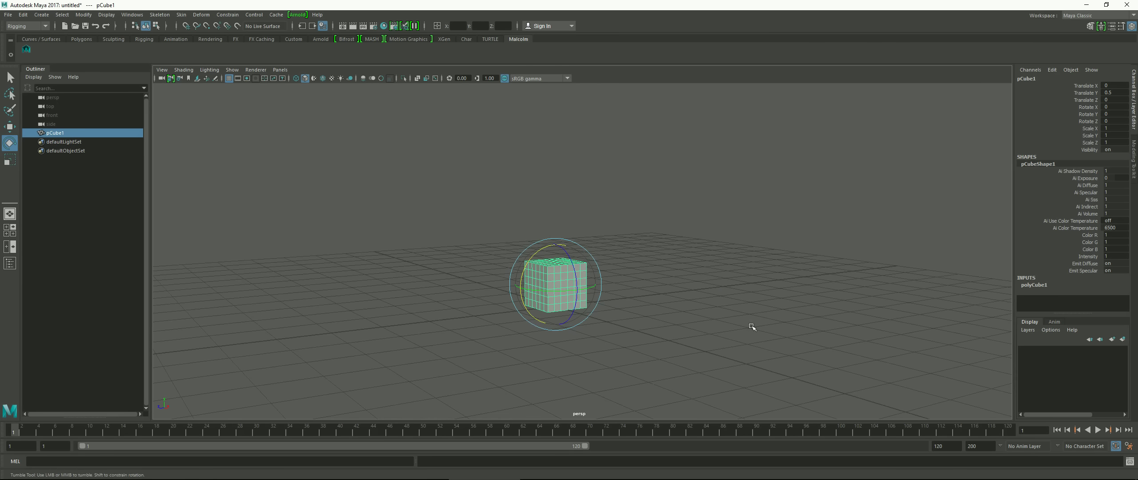
pyautogui.keyDown('alt'); pyautogui.moveTo(754, 325); pyautogui.dragTo(777, 327); pyautogui.keyUp('alt')
pyautogui.keyDown('alt'); pyautogui.moveTo(635, 285); pyautogui.dragTo(631, 310); pyautogui.keyUp('alt')
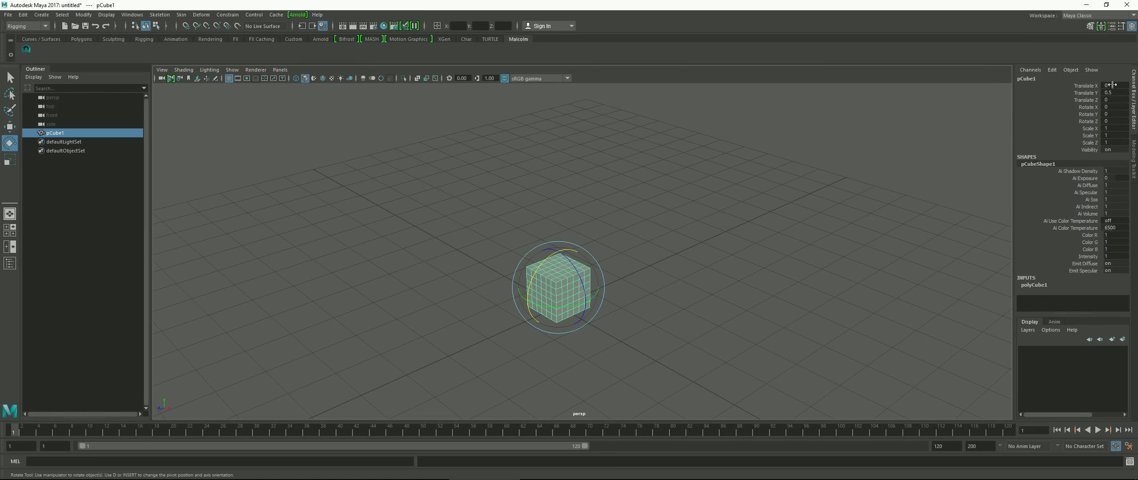
pyautogui.keyDown('alt'); pyautogui.moveTo(818, 211); pyautogui.dragTo(778, 212); pyautogui.keyUp('alt')
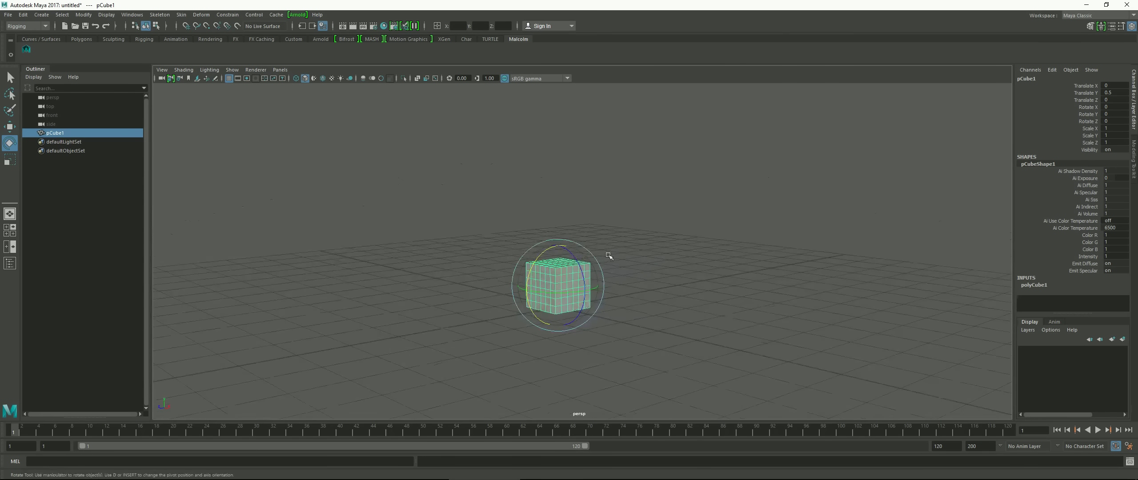
pyautogui.click(624, 274)
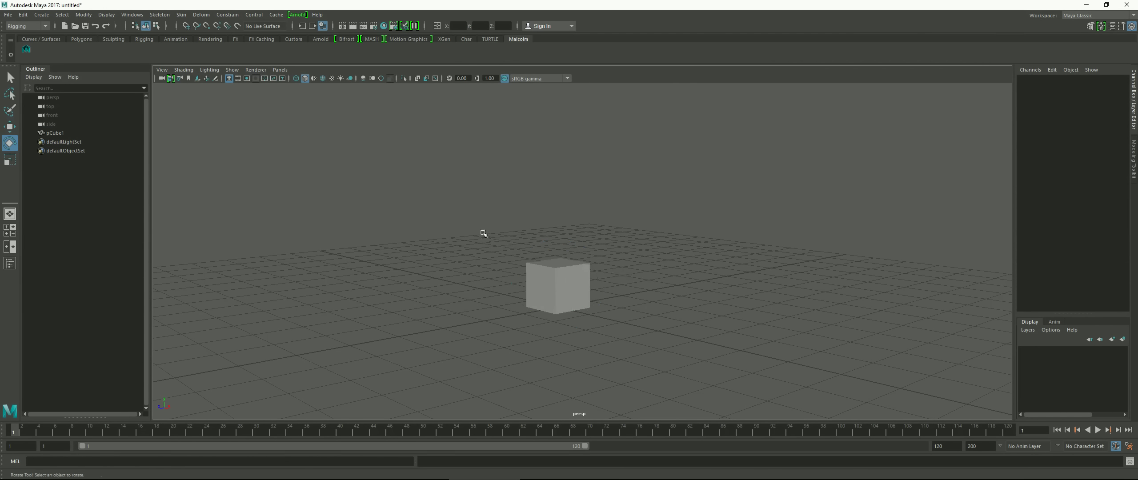
pyautogui.moveTo(482, 236); pyautogui.dragTo(592, 311)
pyautogui.press('q')
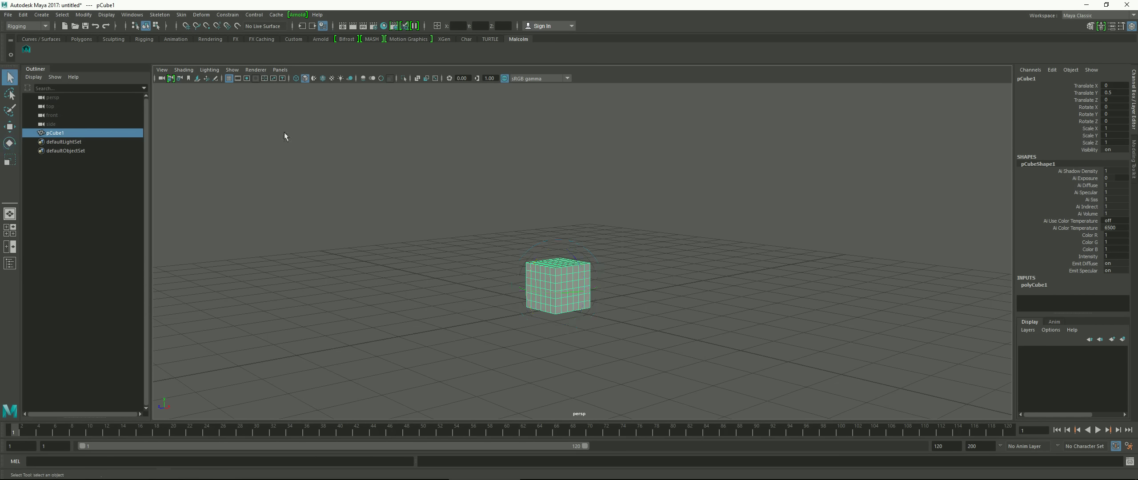
# Delete all construction history and freeze pCube1's transformations.
pyautogui.click(23, 15)
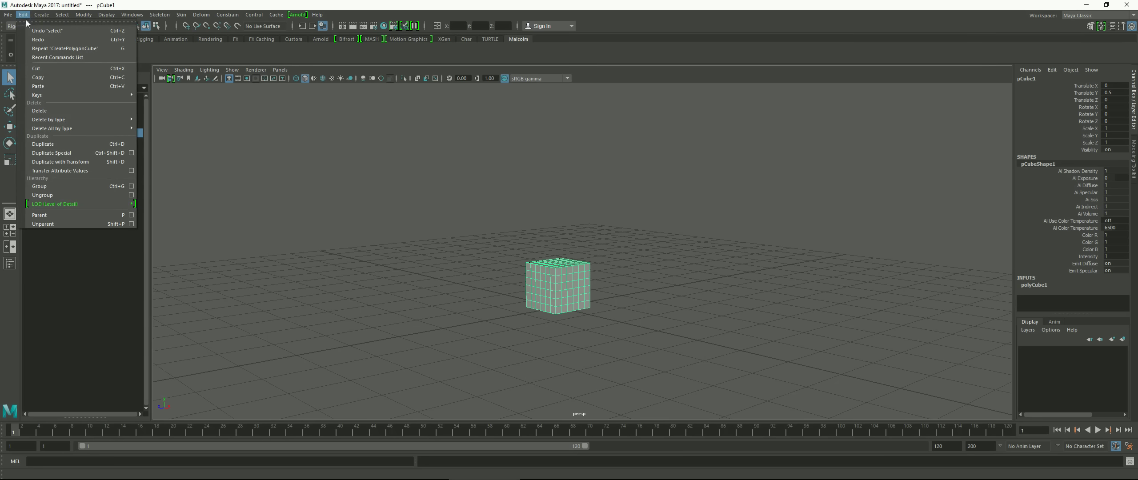
pyautogui.moveTo(84, 128)
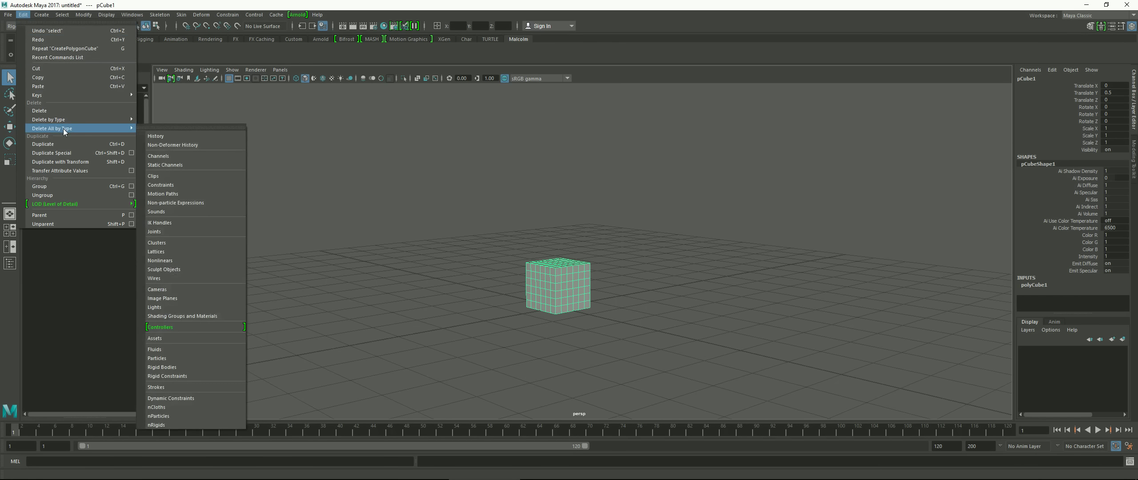
pyautogui.click(155, 136)
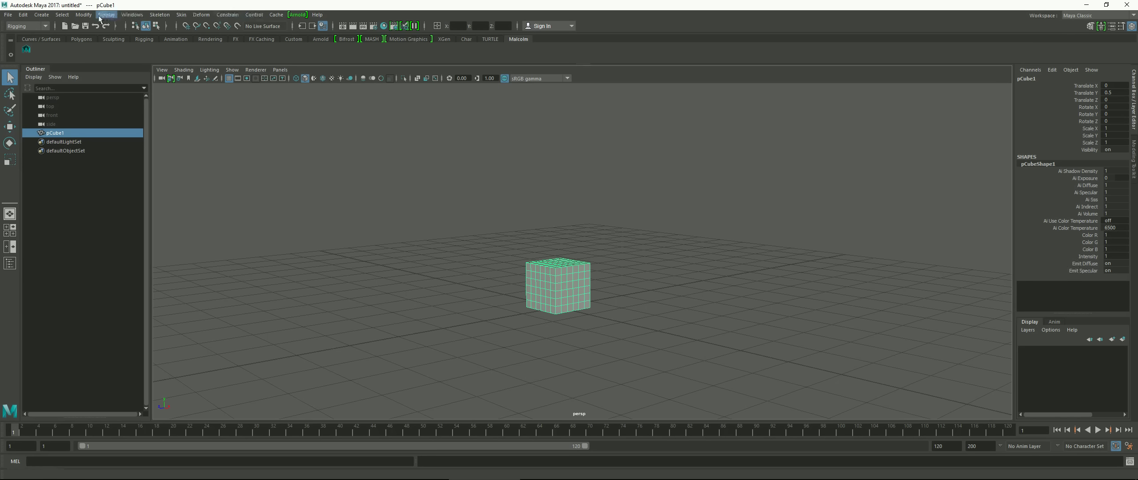
pyautogui.click(84, 15)
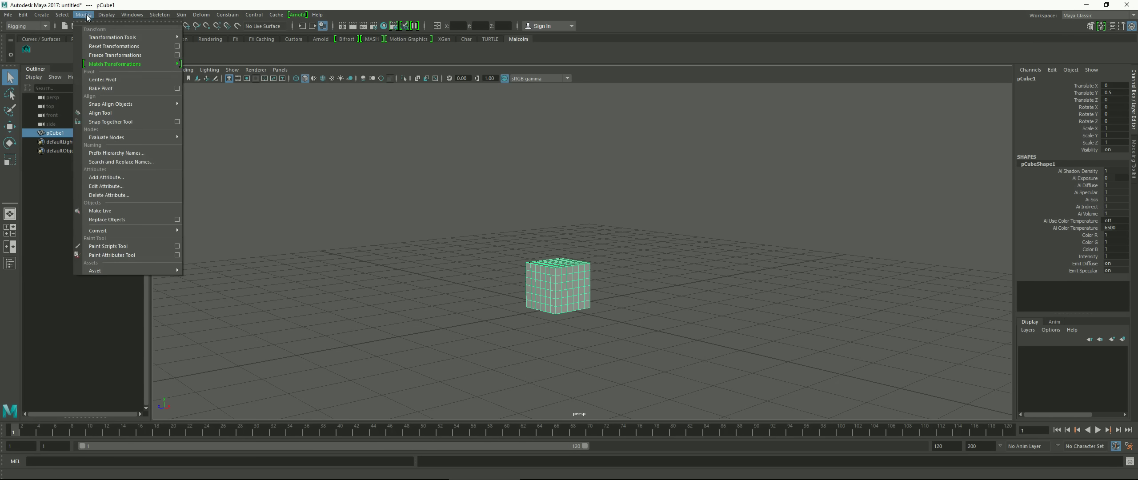
pyautogui.click(103, 55)
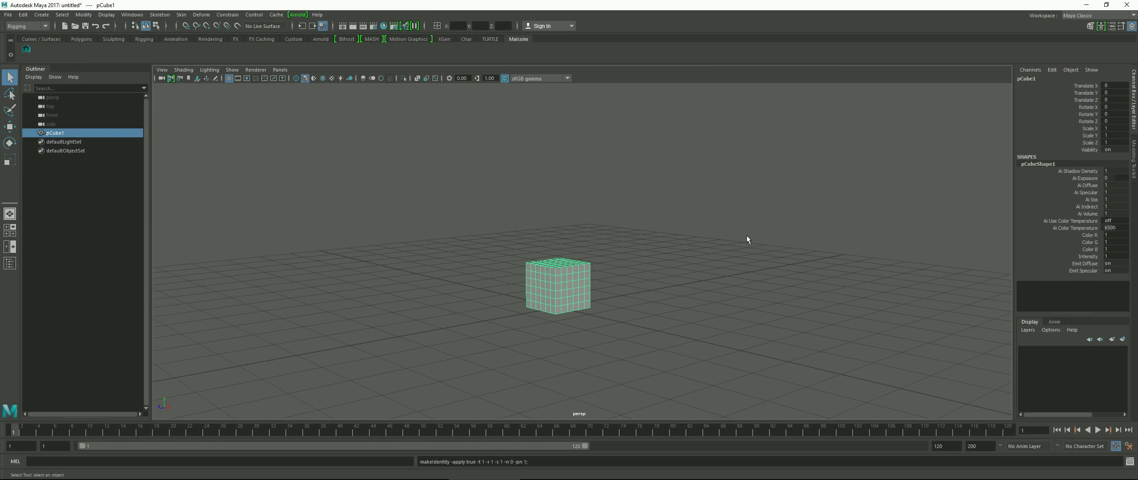
# Set pCube1's Translate X/Y/Z and Rotate X/Y/Z channels to 0, then deselect.
pyautogui.keyDown('alt'); pyautogui.moveTo(615, 285); pyautogui.dragTo(822, 199); pyautogui.keyUp('alt')
pyautogui.press('w')
pyautogui.press('e')
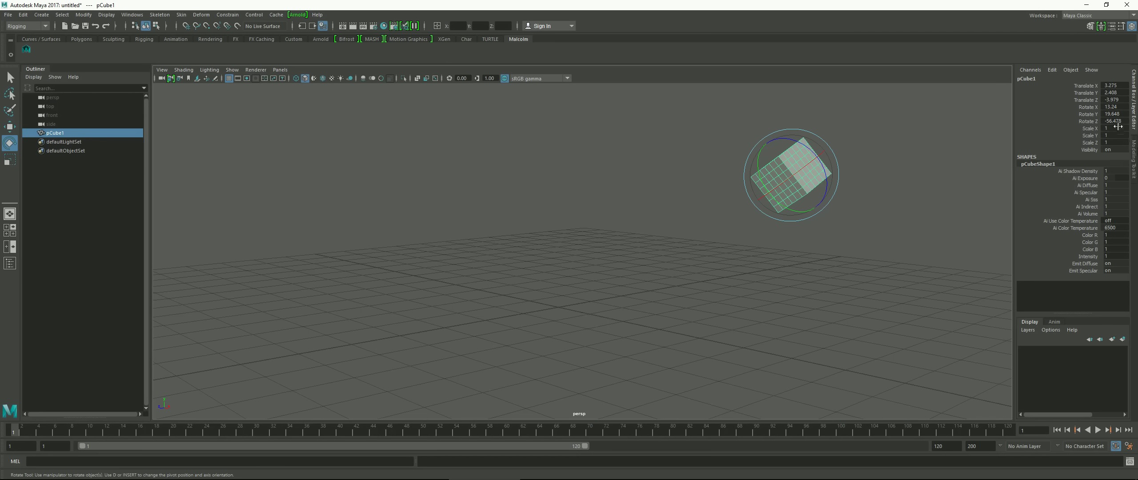
pyautogui.moveTo(1117, 121); pyautogui.dragTo(1116, 86)
pyautogui.write('0')
pyautogui.press('Return')
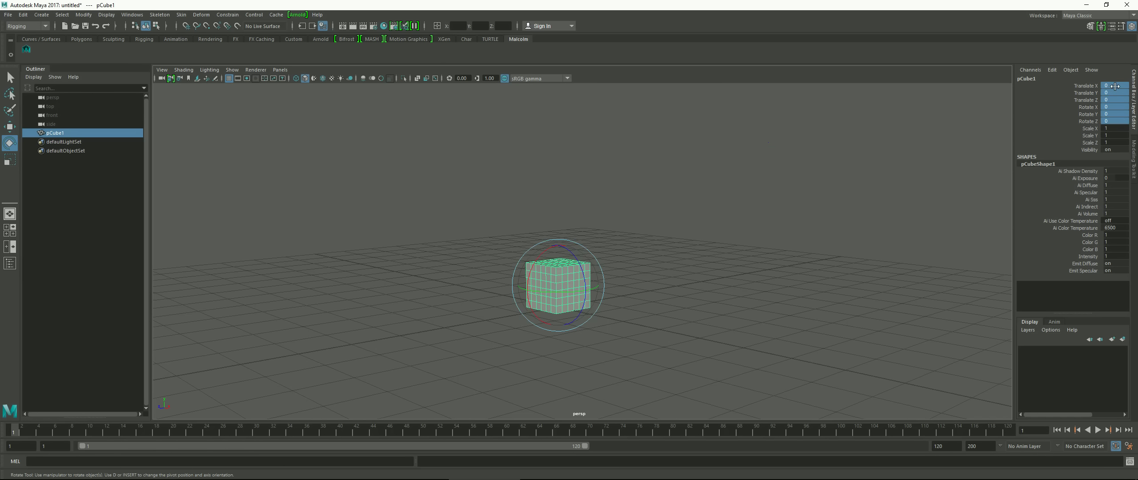
pyautogui.click(655, 315)
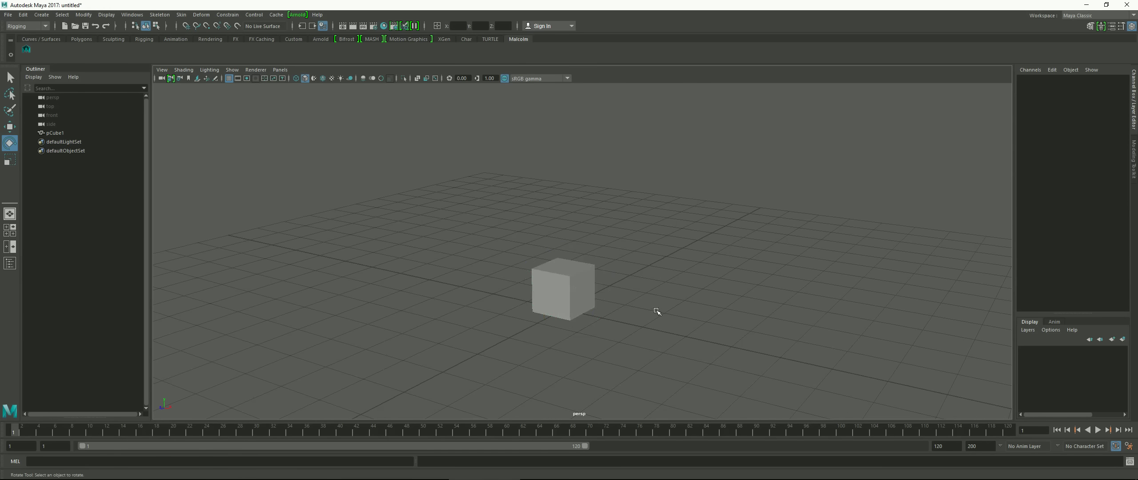
pyautogui.click(573, 275)
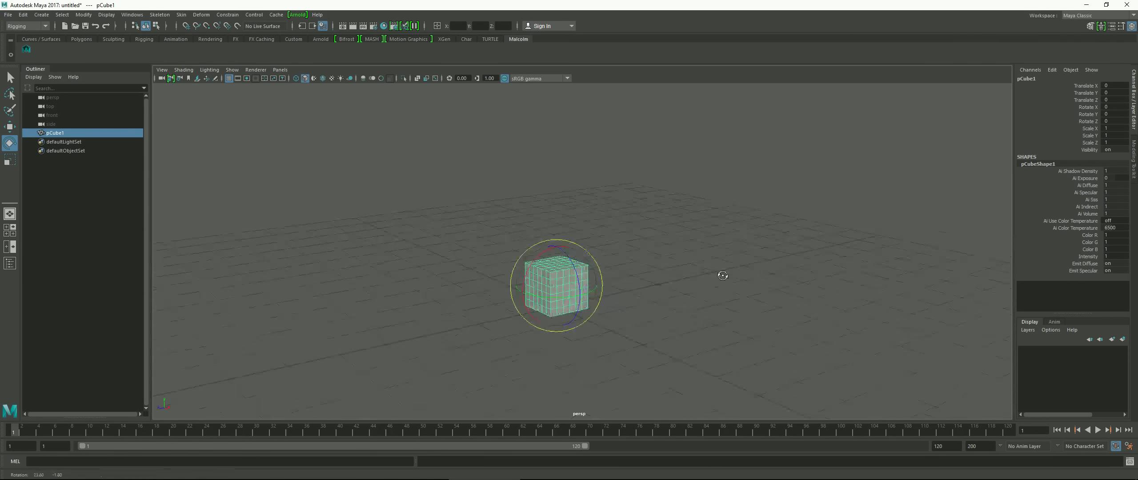
pyautogui.click(751, 279)
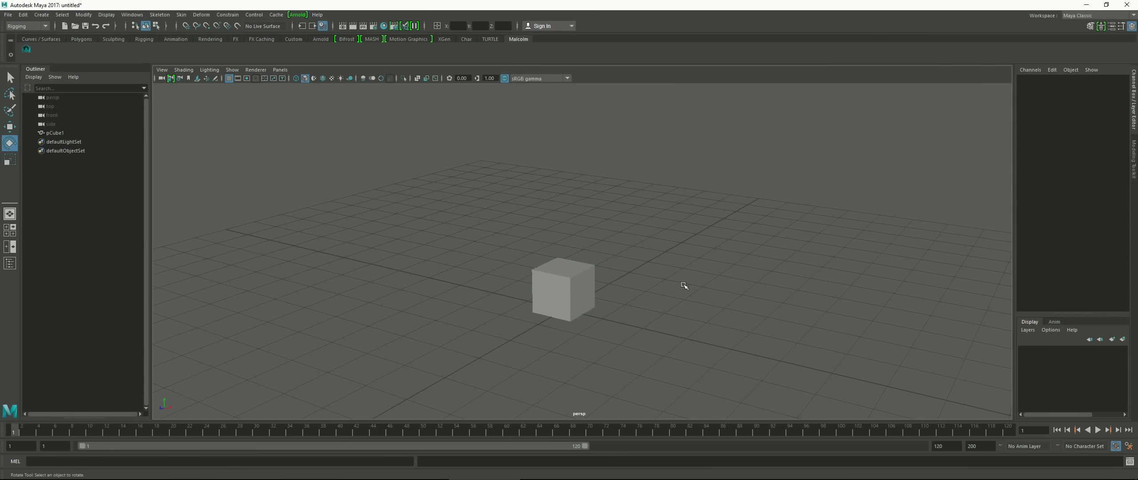
# Rename pCube1 to box_ply in the Channel Box name field.
pyautogui.click(57, 133)
pyautogui.doubleClick(1029, 78)
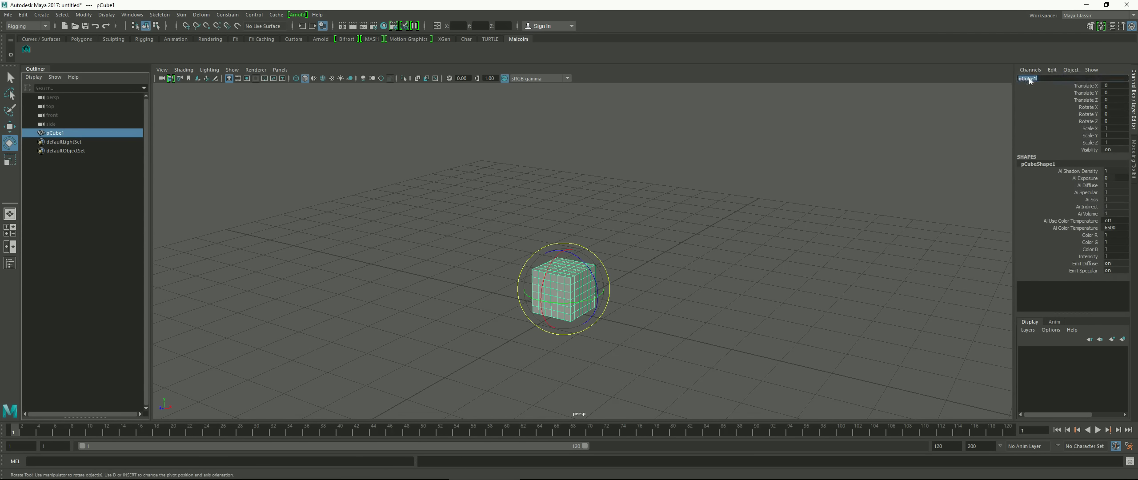
pyautogui.write('box_ply')
pyautogui.press('Return')
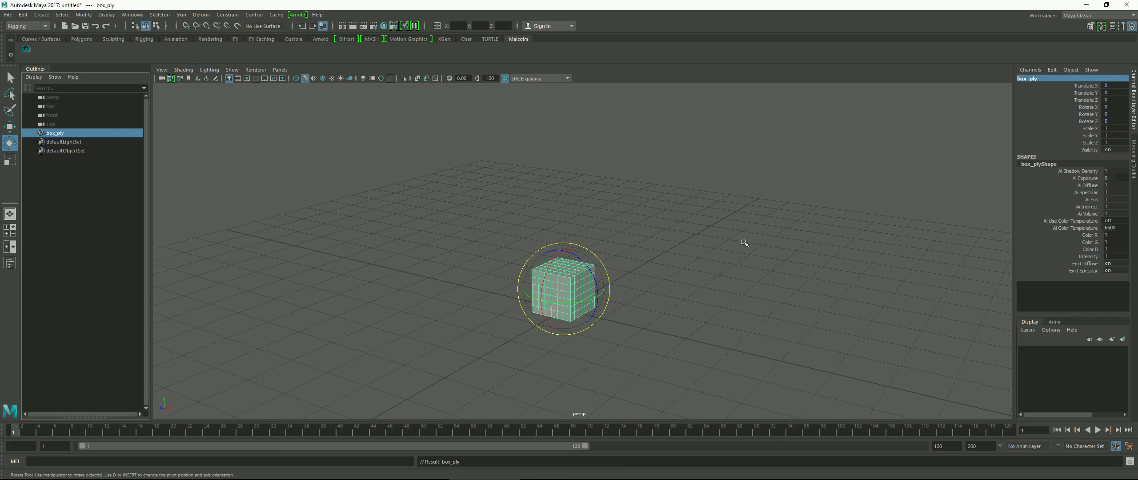
pyautogui.moveTo(498, 267)
pyautogui.mouseDown()
pyautogui.moveTo(437, 275)
pyautogui.moveTo(449, 297)
pyautogui.moveTo(535, 288)
pyautogui.mouseUp()
# Create NURBS circle nurbsCircle1 at the origin around box_ply from the hotbox.
pyautogui.click(588, 233)
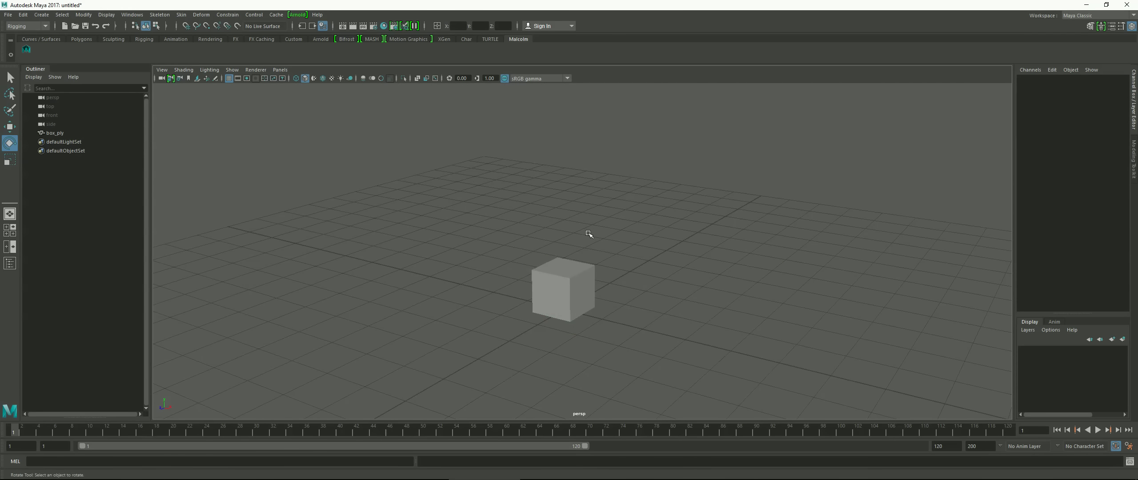
pyautogui.moveTo(609, 252)
pyautogui.keyDown('alt'); pyautogui.mouseDown()
pyautogui.moveTo(582, 244)
pyautogui.moveTo(594, 261)
pyautogui.mouseUp(); pyautogui.keyUp('alt')
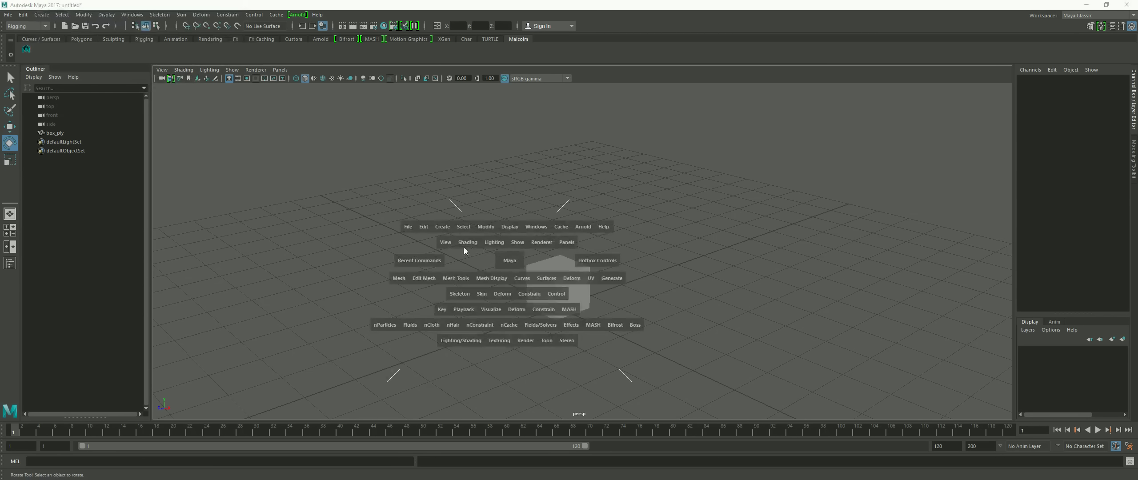
pyautogui.click(441, 228)
pyautogui.moveTo(453, 251)
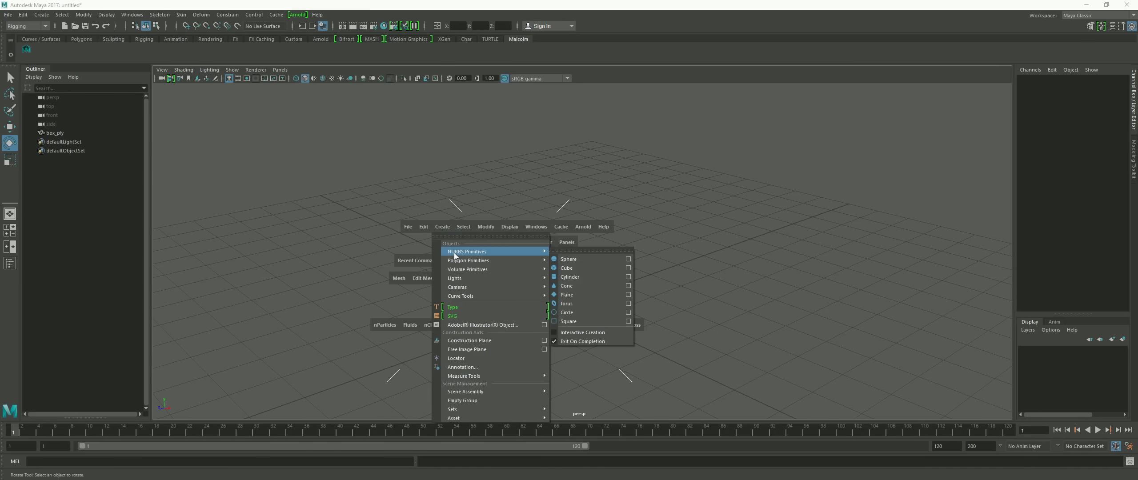
pyautogui.click(589, 313)
pyautogui.keyDown('alt'); pyautogui.moveTo(590, 313); pyautogui.dragTo(641, 316); pyautogui.keyUp('alt')
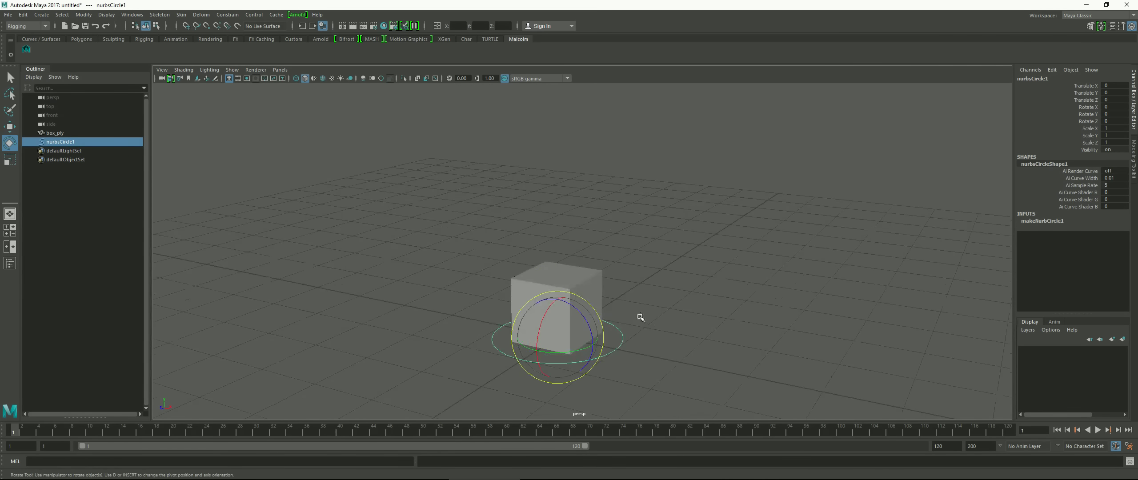
pyautogui.keyDown('alt'); pyautogui.moveTo(640, 316); pyautogui.dragTo(645, 271, button='middle'); pyautogui.keyUp('alt')
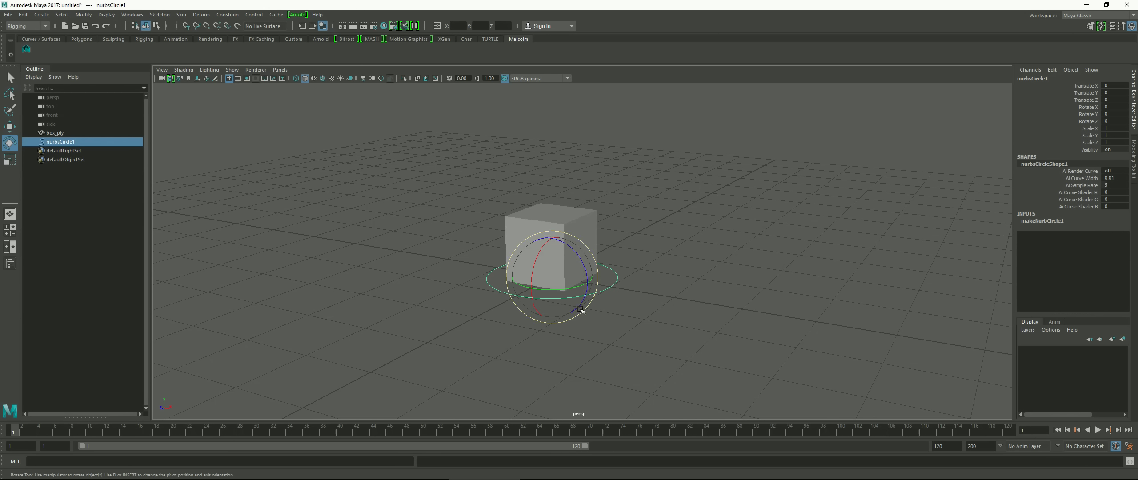
# Duplicate the circle, scale nurbsCircle2 to 1.61, and select both circles.
pyautogui.hotkey('ctrl', 'd')
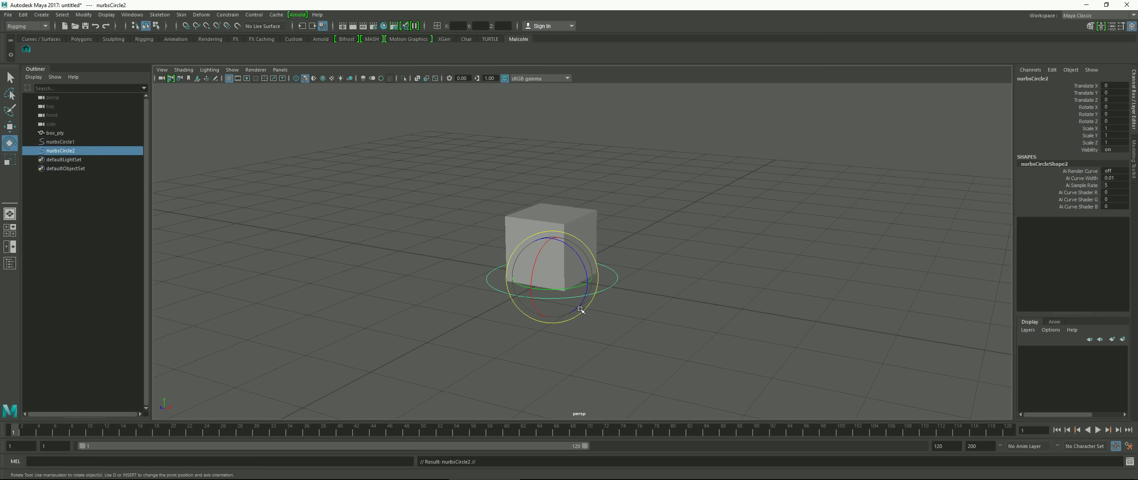
pyautogui.press('r')
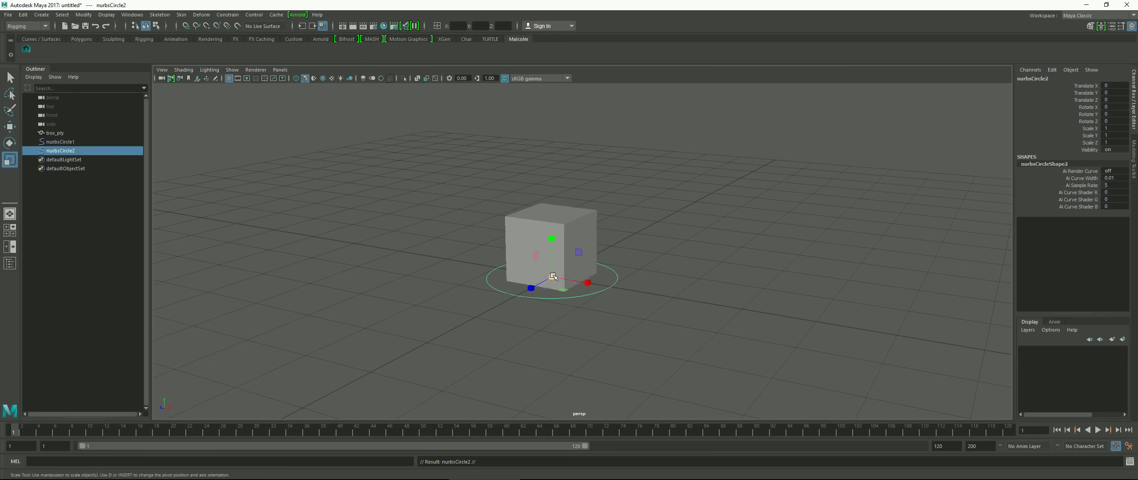
pyautogui.moveTo(551, 276); pyautogui.dragTo(616, 269)
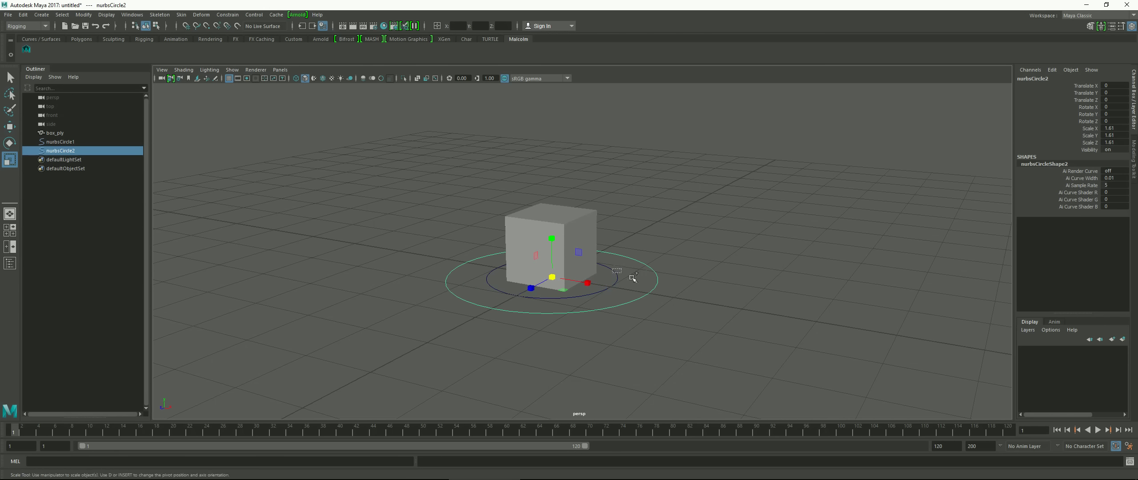
pyautogui.keyDown('shift'); pyautogui.click(614, 269); pyautogui.keyUp('shift')
pyautogui.click(83, 14)
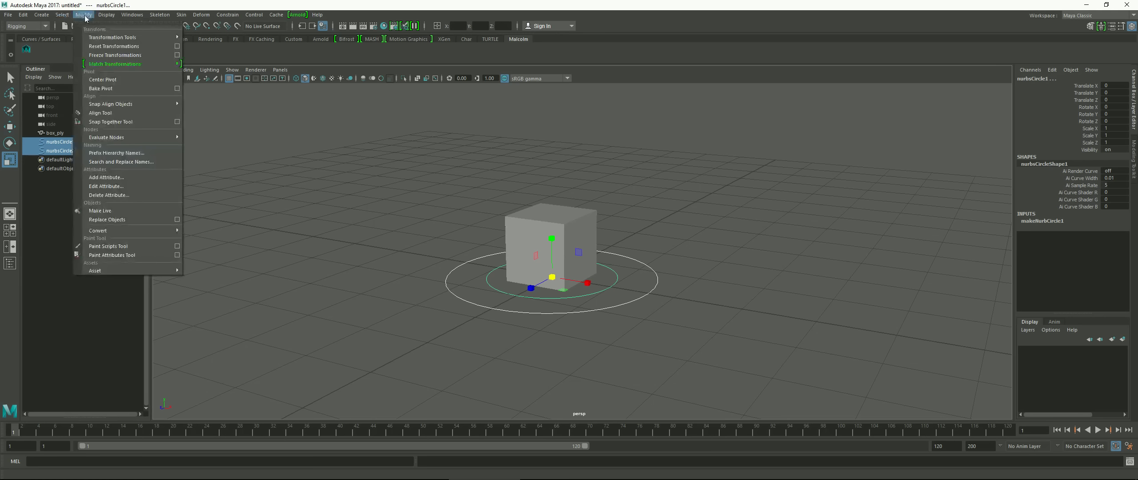
# Freeze both circles' transformations, then reselect each to confirm nurbsCircle2's scale reads 1.
pyautogui.click(103, 56)
pyautogui.click(632, 213)
pyautogui.moveTo(646, 276); pyautogui.dragTo(689, 295)
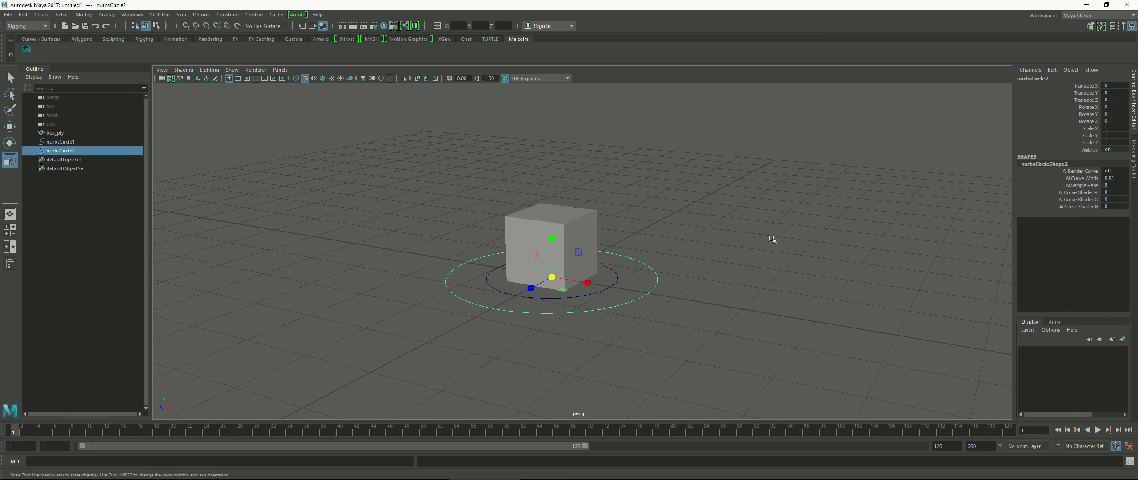
pyautogui.moveTo(616, 270); pyautogui.dragTo(672, 305)
# Name the outer control circle master_ctrl and the inner circle offset_ctrl in the Channel Box.
pyautogui.click(1040, 80)
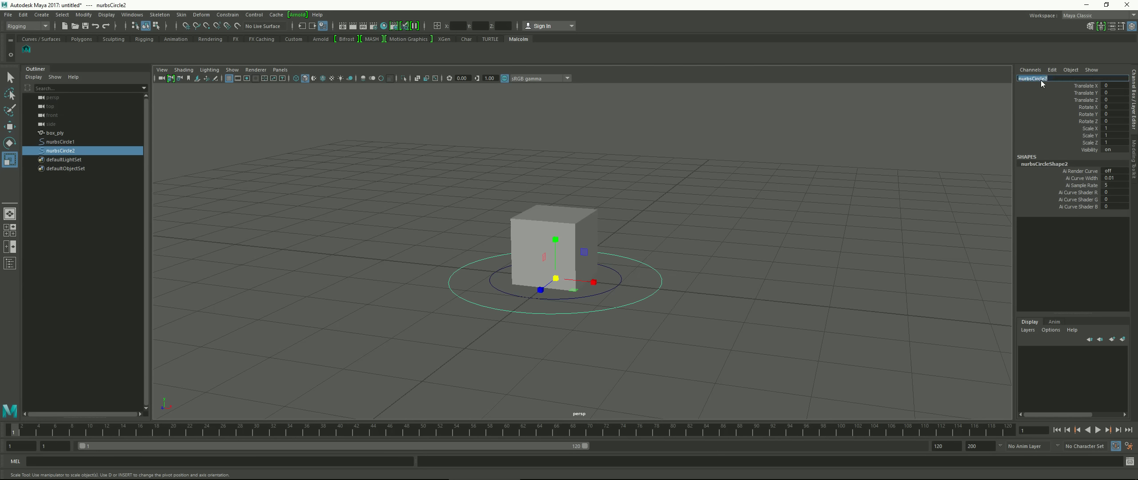
pyautogui.write('master_ctrl')
pyautogui.press('Return')
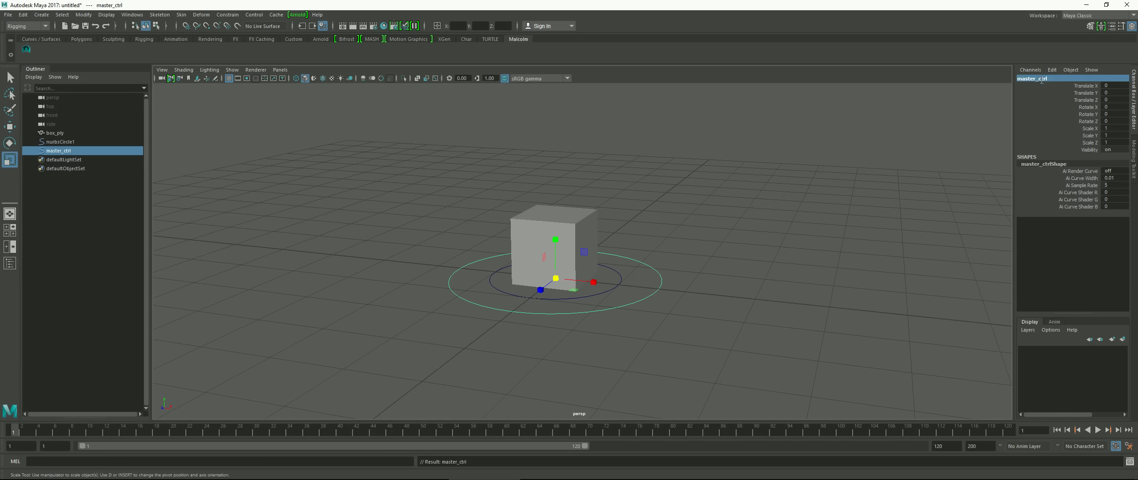
pyautogui.click(621, 277)
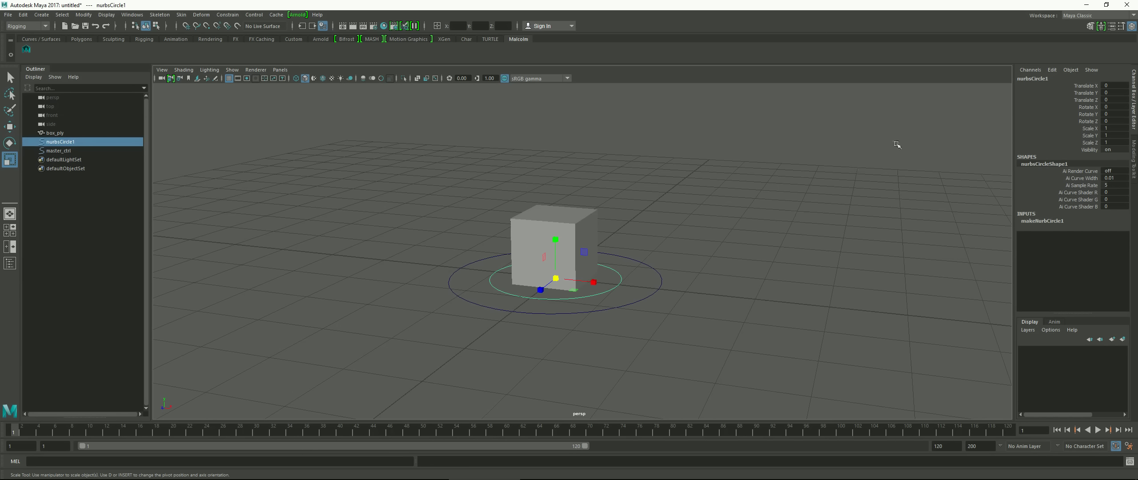
pyautogui.doubleClick(1045, 78)
pyautogui.press('Return')
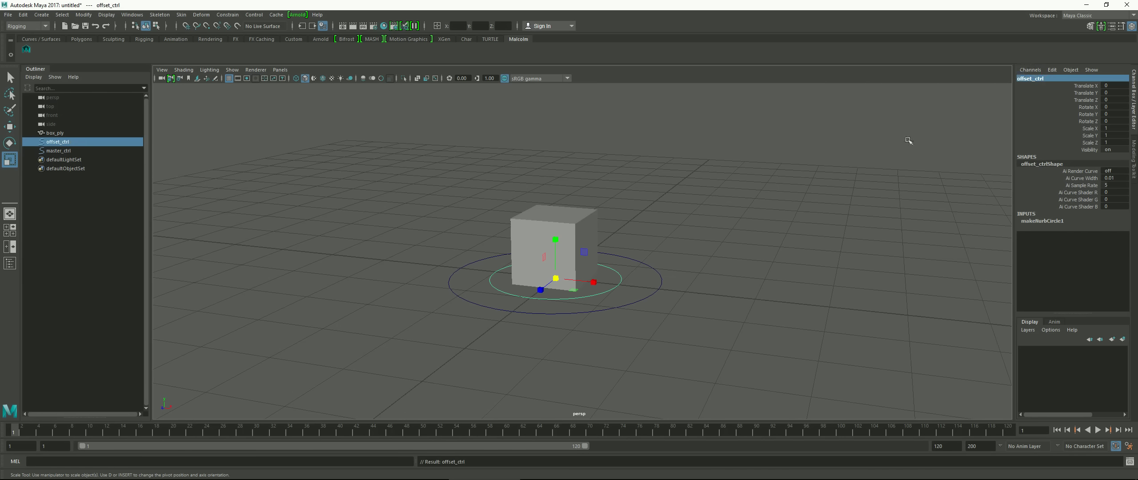
pyautogui.scroll(2, 678, 262)
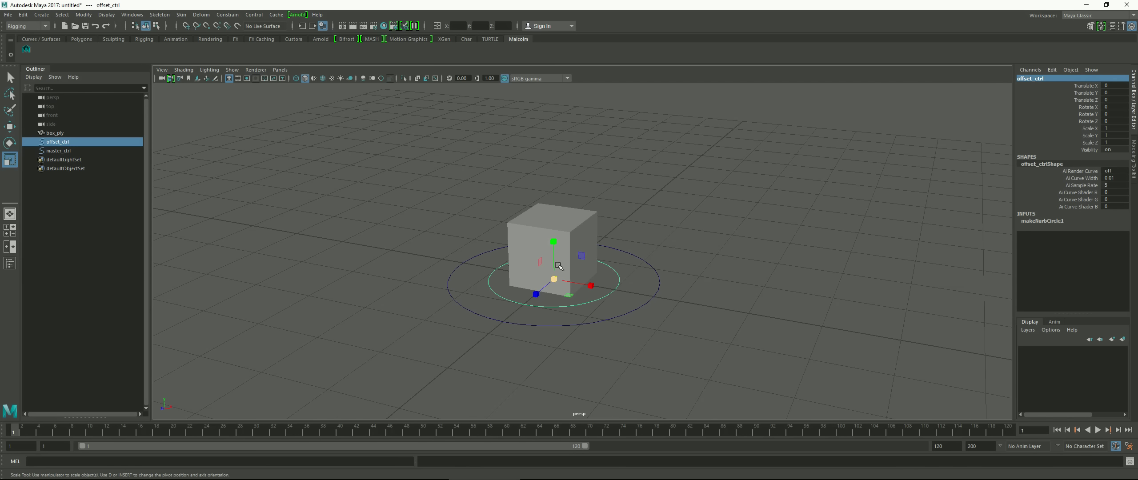
# Group offset_ctrl and master_ctrl together and name the group rig_grp.
pyautogui.click(634, 202)
pyautogui.keyDown('alt'); pyautogui.moveTo(711, 258); pyautogui.dragTo(786, 290); pyautogui.keyUp('alt')
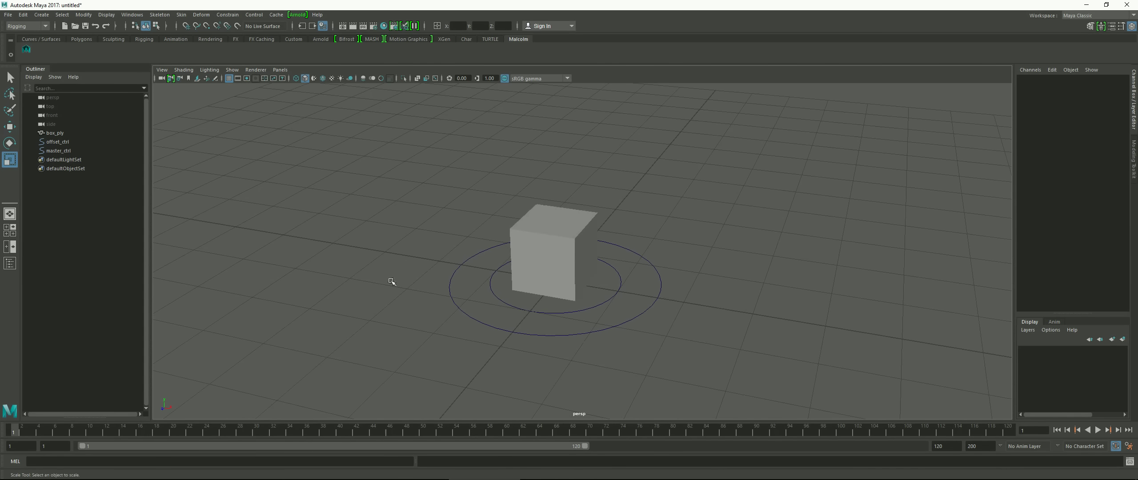
pyautogui.click(61, 142)
pyautogui.keyDown('ctrl'); pyautogui.click(60, 152); pyautogui.keyUp('ctrl')
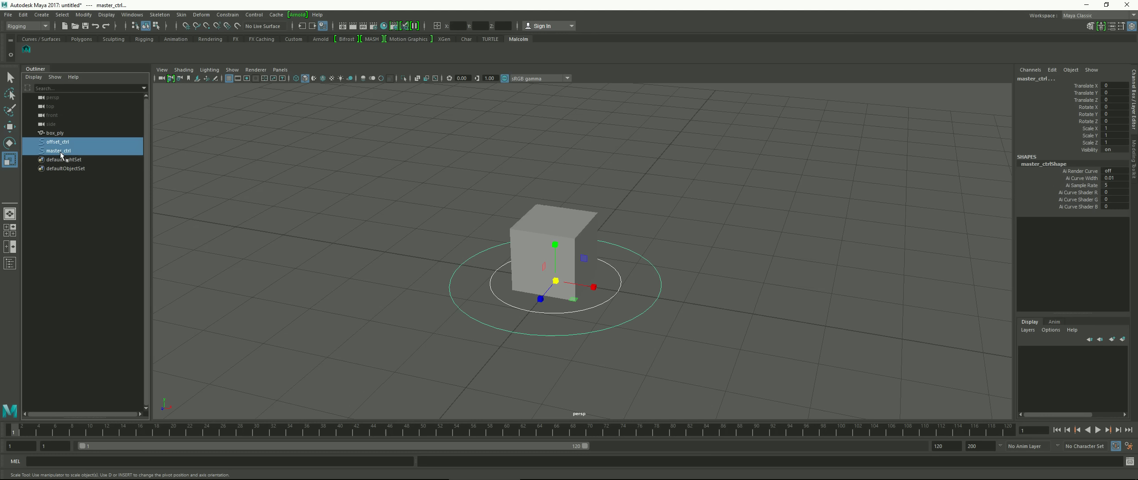
pyautogui.hotkey('ctrl', 'g')
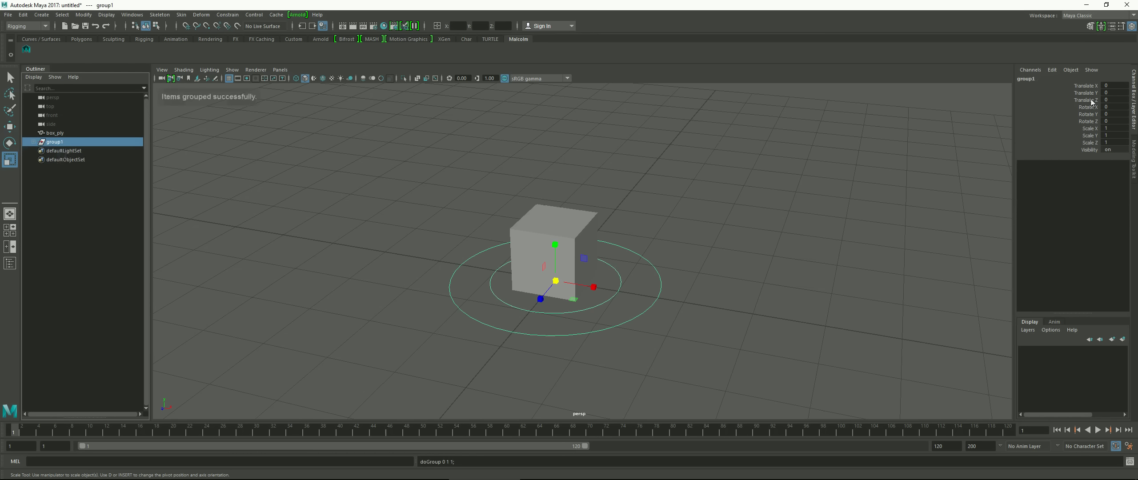
pyautogui.doubleClick(1029, 78)
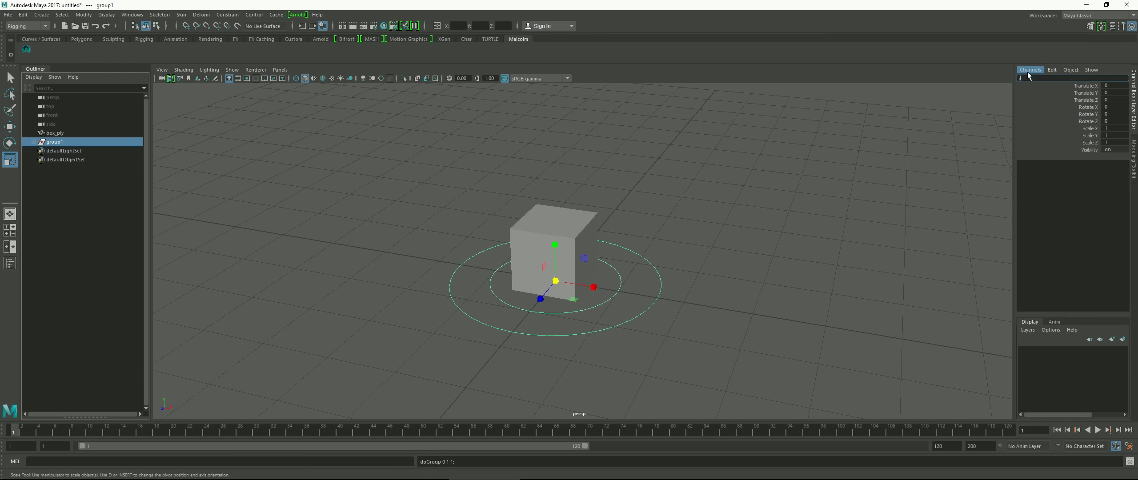
pyautogui.write('rig_grp')
pyautogui.press('Return')
# Put box_ply into its own group named mesh_grp.
pyautogui.click(47, 133)
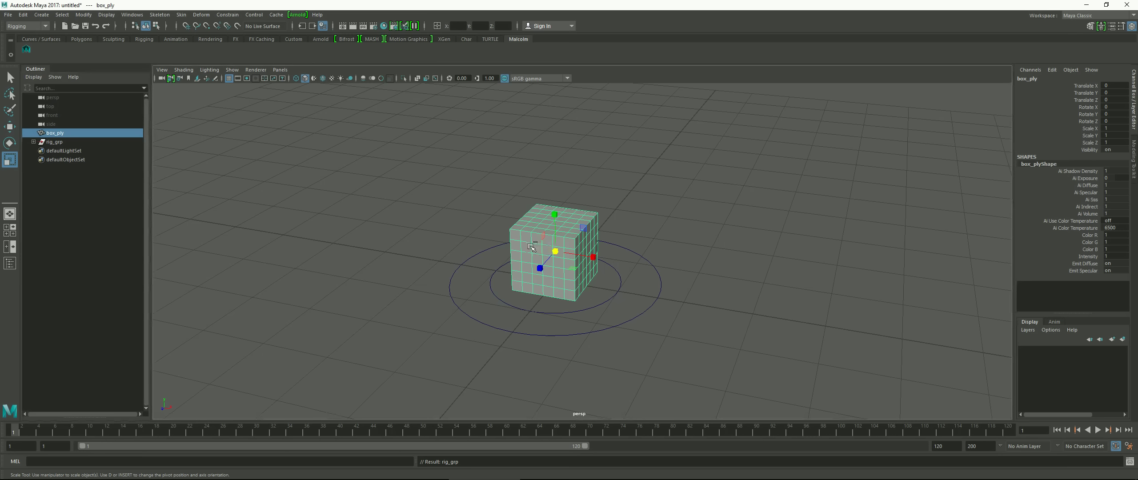
pyautogui.hotkey('ctrl', 'g')
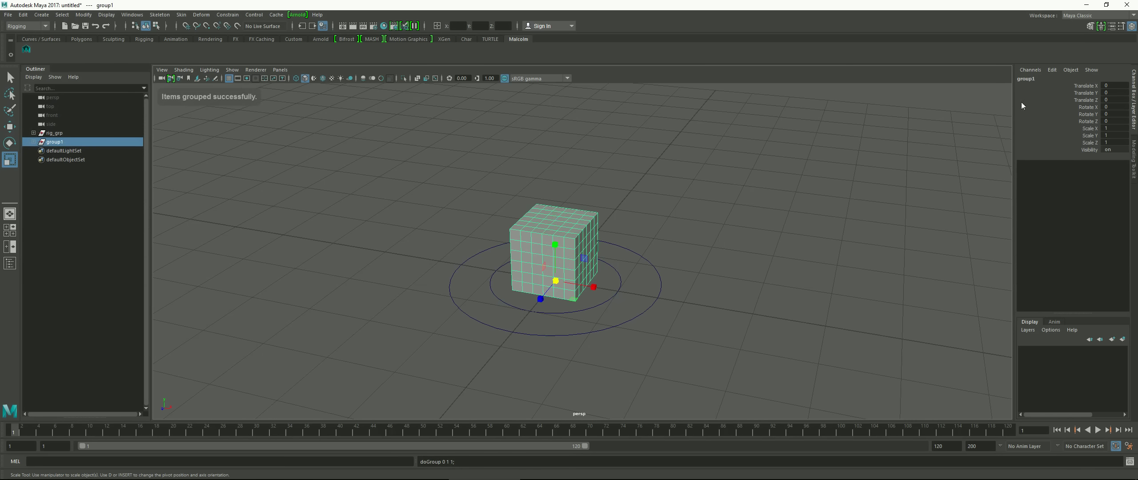
pyautogui.doubleClick(1029, 79)
pyautogui.write('m')
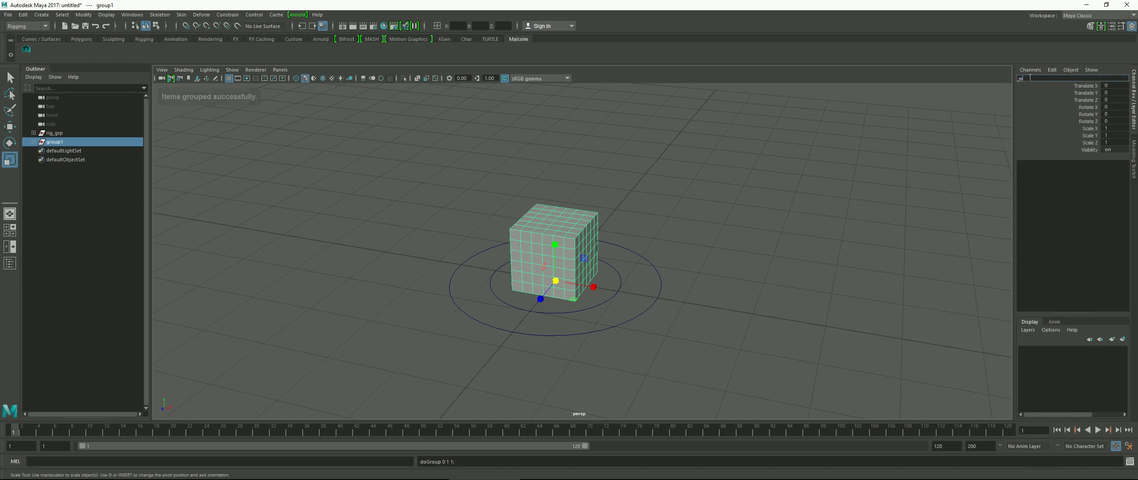
pyautogui.write('esh_grp')
pyautogui.press('Return')
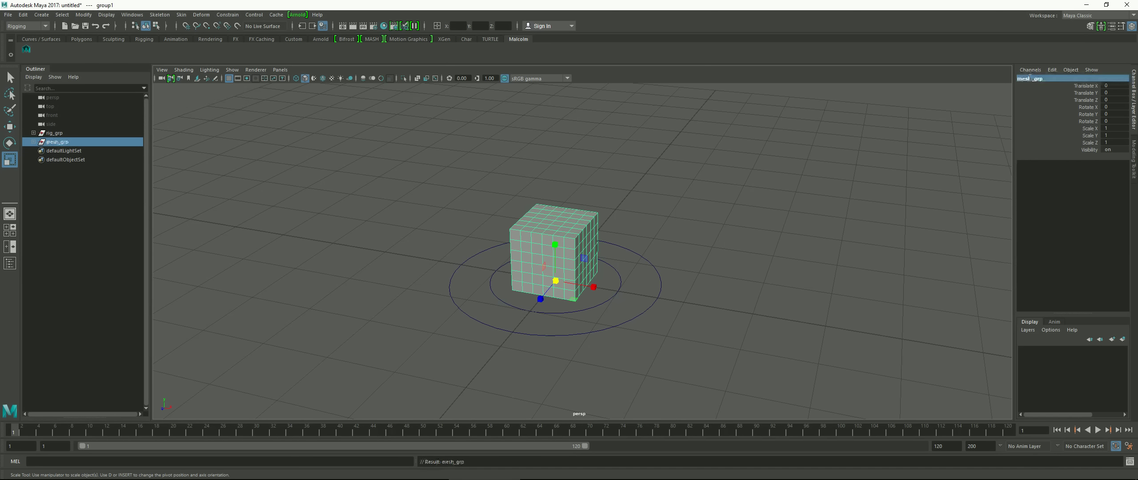
# Check that rig_grp holds the circles and mesh_grp holds the cube, then deselect.
pyautogui.keyDown('alt'); pyautogui.moveTo(673, 302); pyautogui.dragTo(649, 292); pyautogui.keyUp('alt')
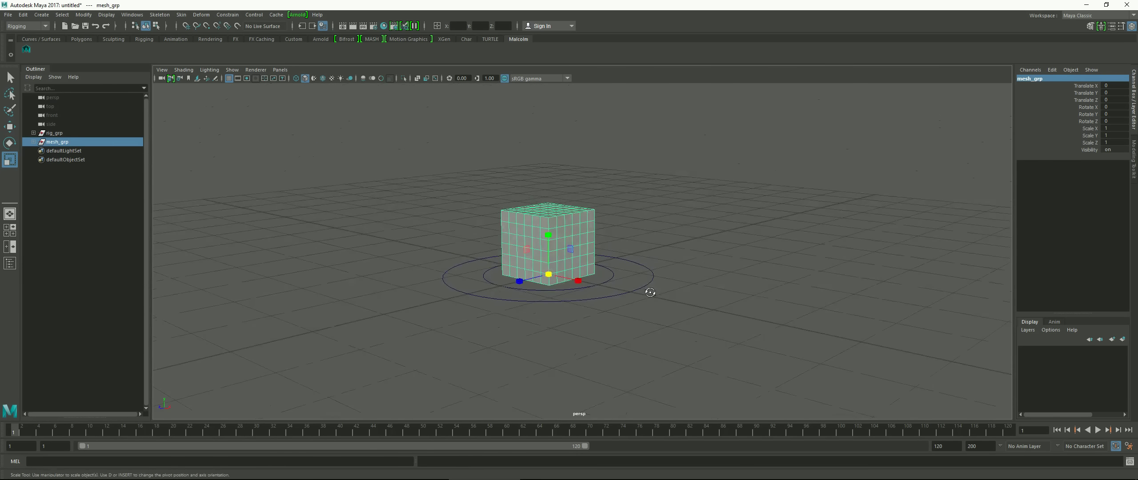
pyautogui.click(56, 134)
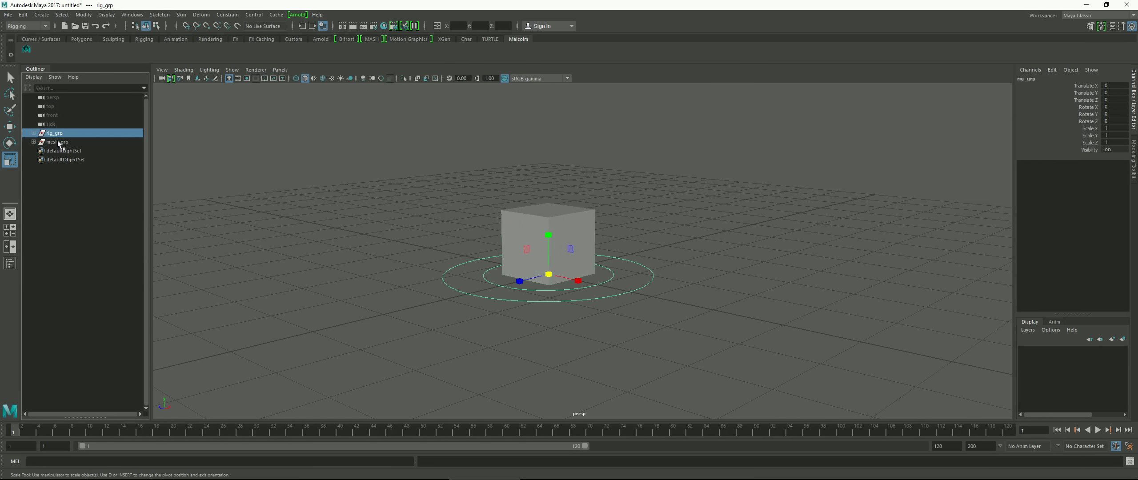
pyautogui.click(57, 142)
pyautogui.click(58, 134)
pyautogui.click(58, 141)
pyautogui.click(58, 134)
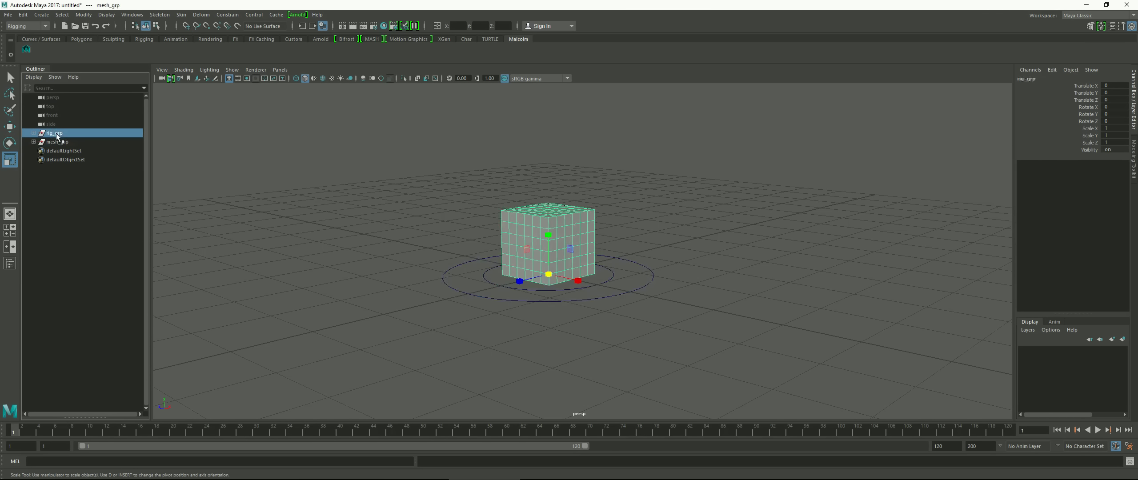
pyautogui.click(71, 143)
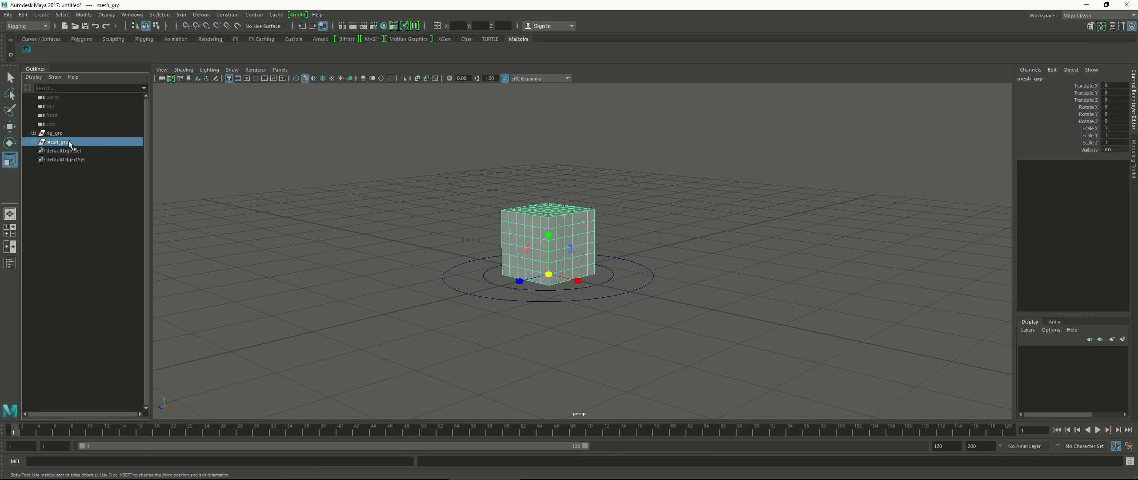
pyautogui.click(68, 134)
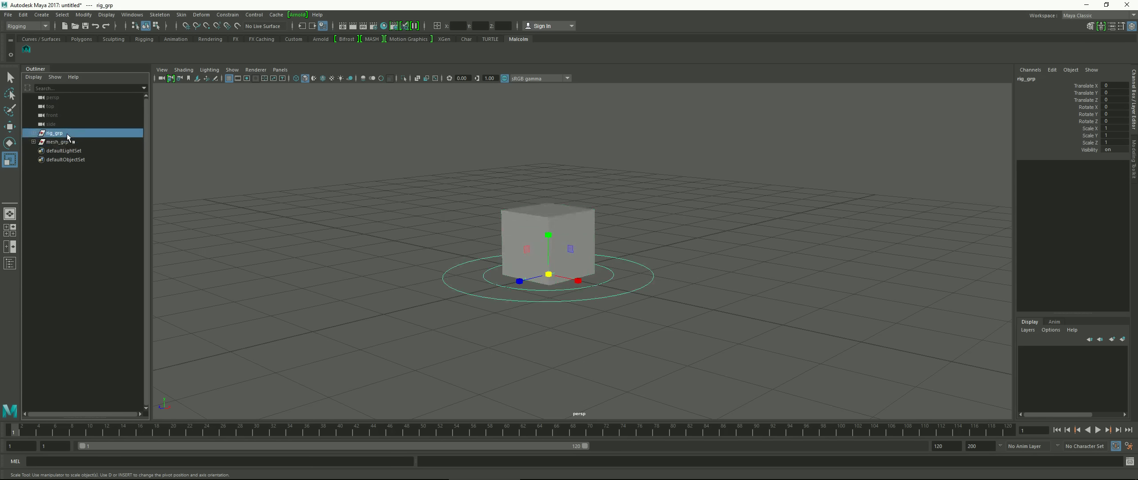
pyautogui.keyDown('alt'); pyautogui.moveTo(668, 236); pyautogui.dragTo(686, 244); pyautogui.keyUp('alt')
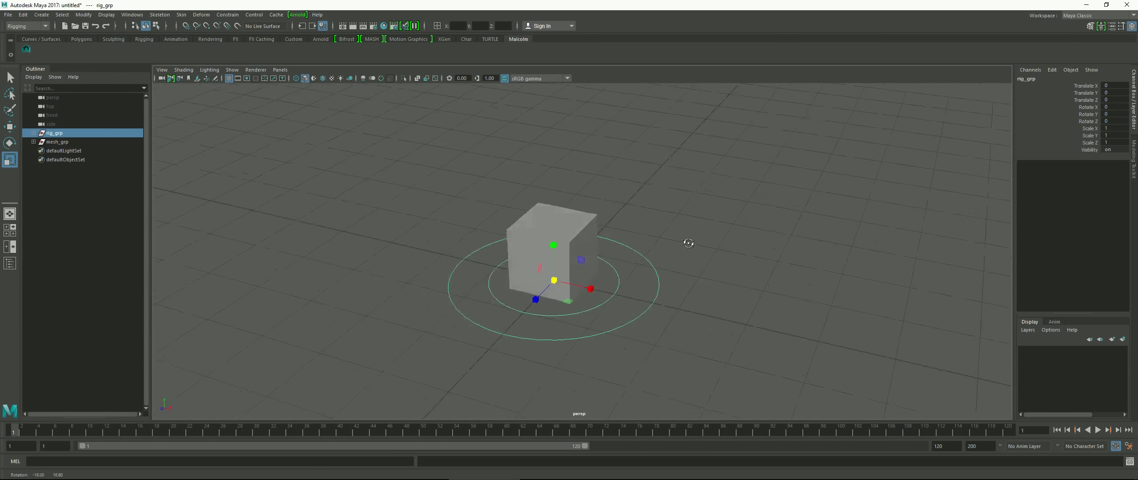
pyautogui.click(708, 264)
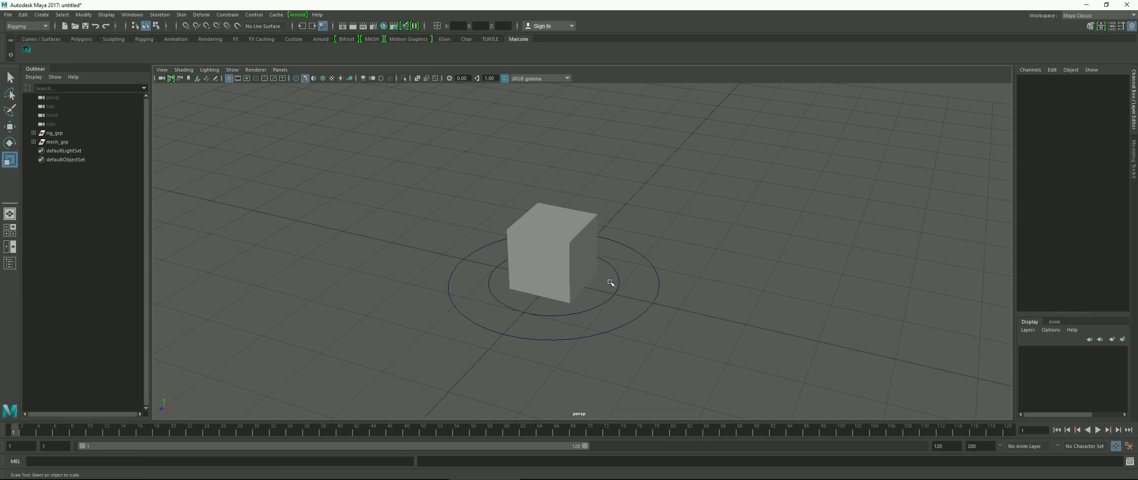
pyautogui.keyDown('alt'); pyautogui.moveTo(611, 282); pyautogui.dragTo(687, 289); pyautogui.keyUp('alt')
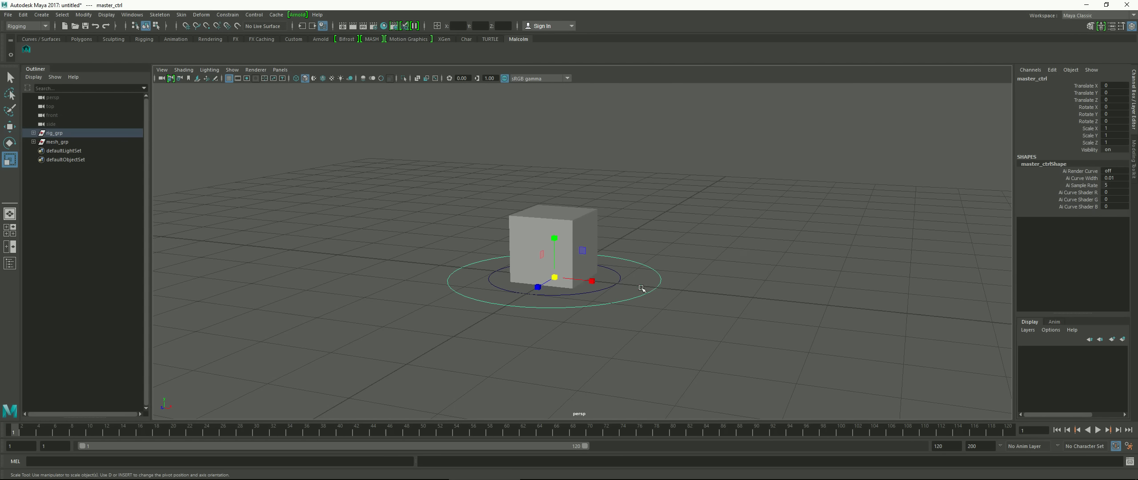
pyautogui.press('w')
pyautogui.moveTo(555, 277); pyautogui.dragTo(699, 186)
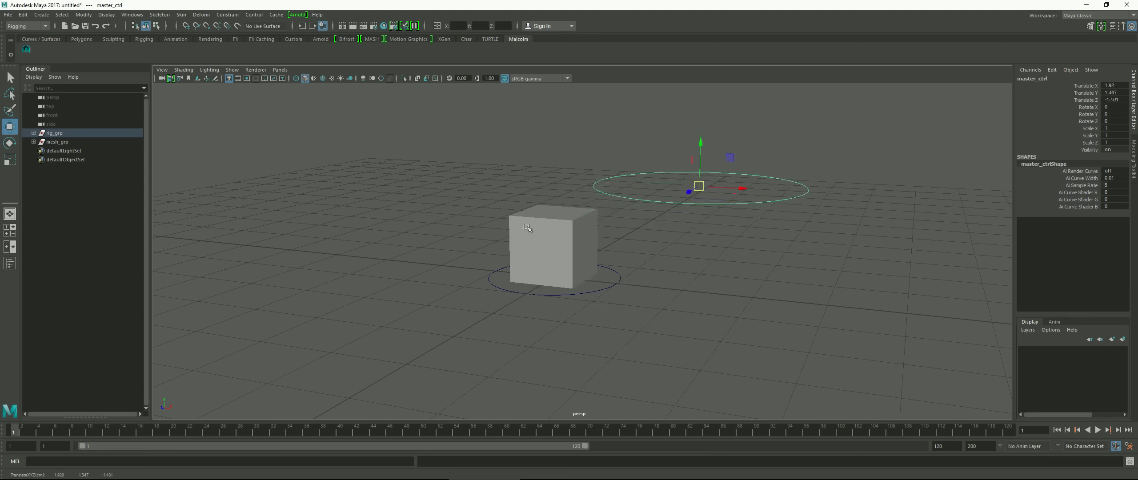
pyautogui.click(623, 279)
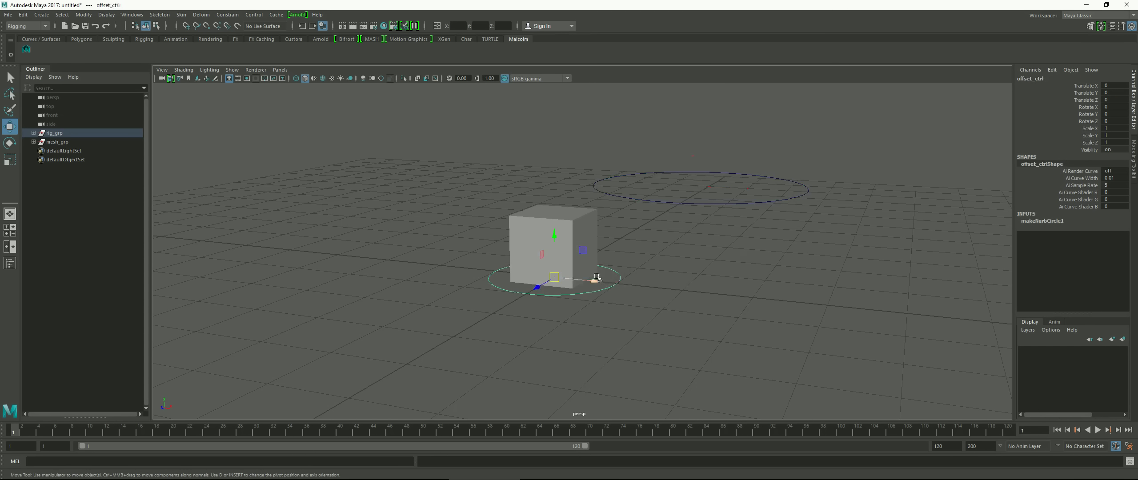
pyautogui.keyDown('shift'); pyautogui.click(556, 263); pyautogui.keyUp('shift')
pyautogui.hotkey('ctrl', 'z')
pyautogui.moveTo(554, 277); pyautogui.dragTo(461, 186)
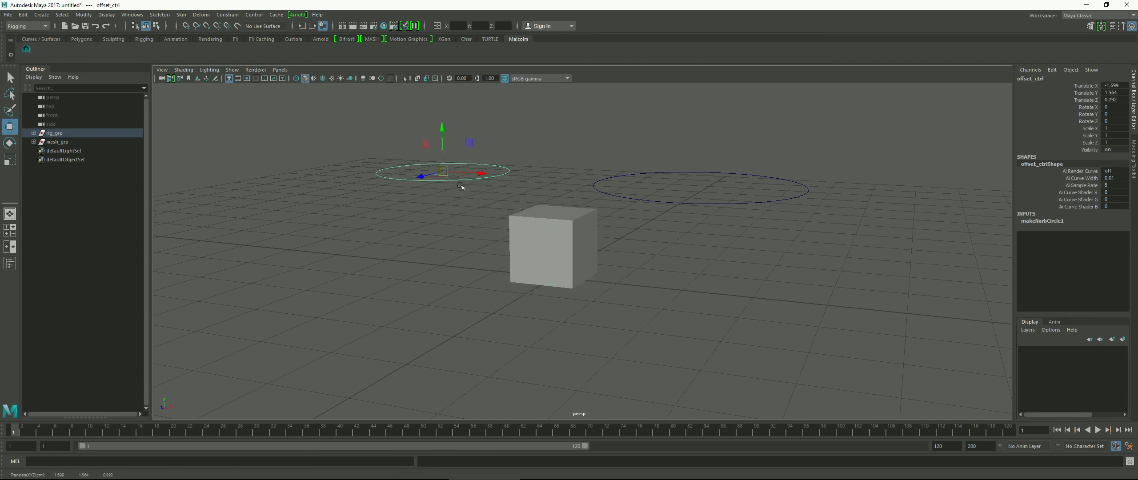
pyautogui.click(777, 195)
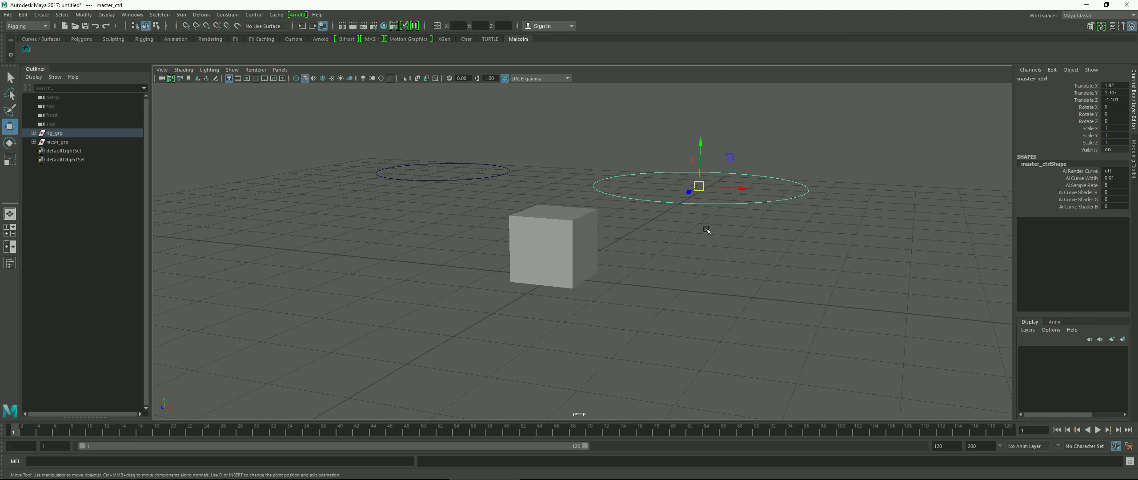
pyautogui.click(424, 180)
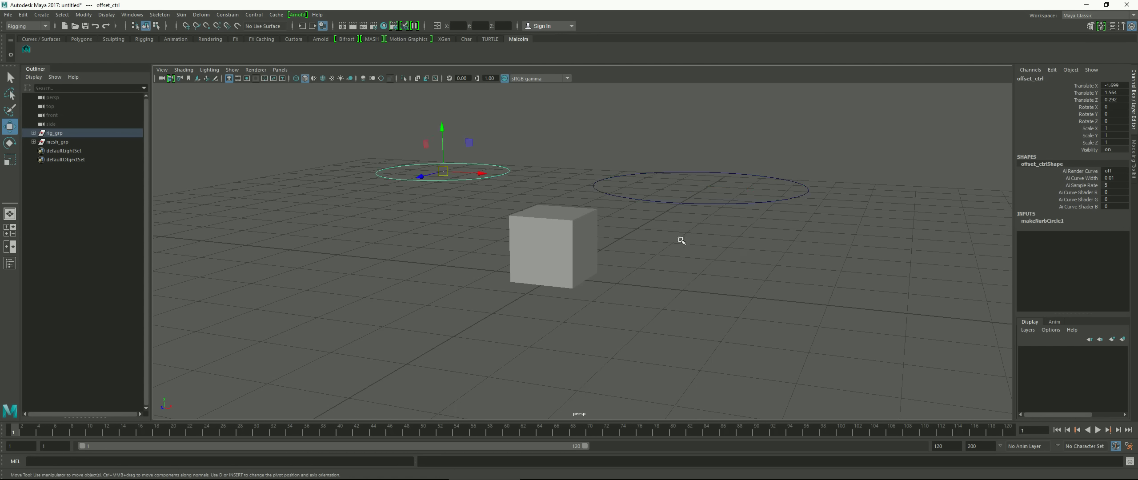
pyautogui.moveTo(660, 189); pyautogui.dragTo(691, 232)
pyautogui.moveTo(1116, 121); pyautogui.dragTo(1114, 86)
pyautogui.write('0')
pyautogui.press('Return')
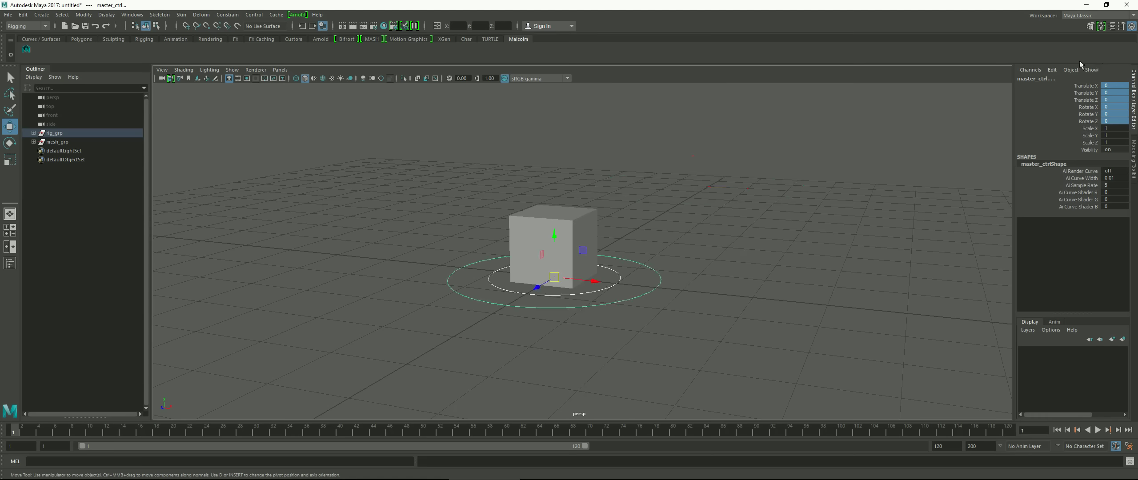
pyautogui.keyDown('alt'); pyautogui.moveTo(818, 224); pyautogui.dragTo(800, 234); pyautogui.keyUp('alt')
pyautogui.click(800, 234)
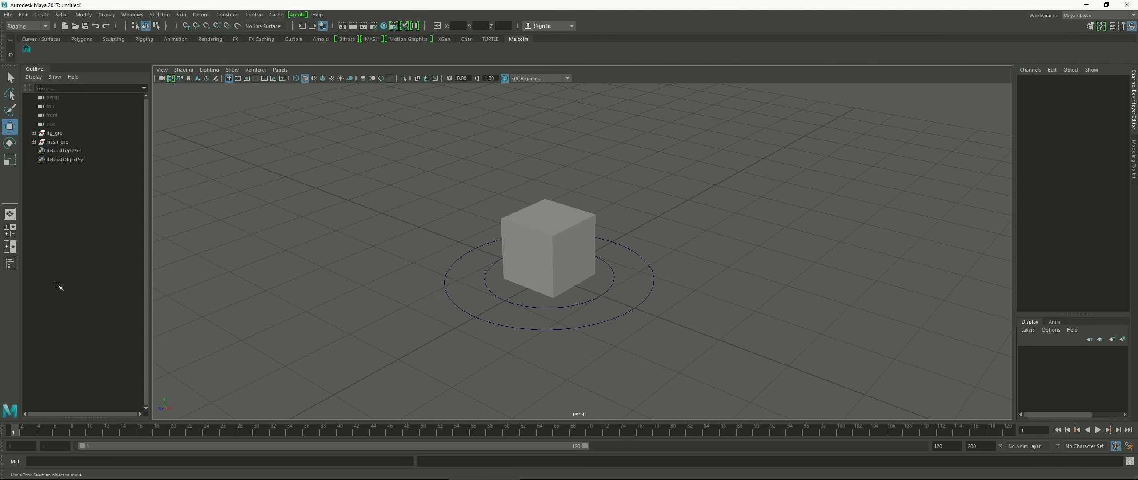
# Parent offset_ctrl under master_ctrl in the Outliner and test the hierarchy with an undone move.
pyautogui.click(33, 141)
pyautogui.click(33, 133)
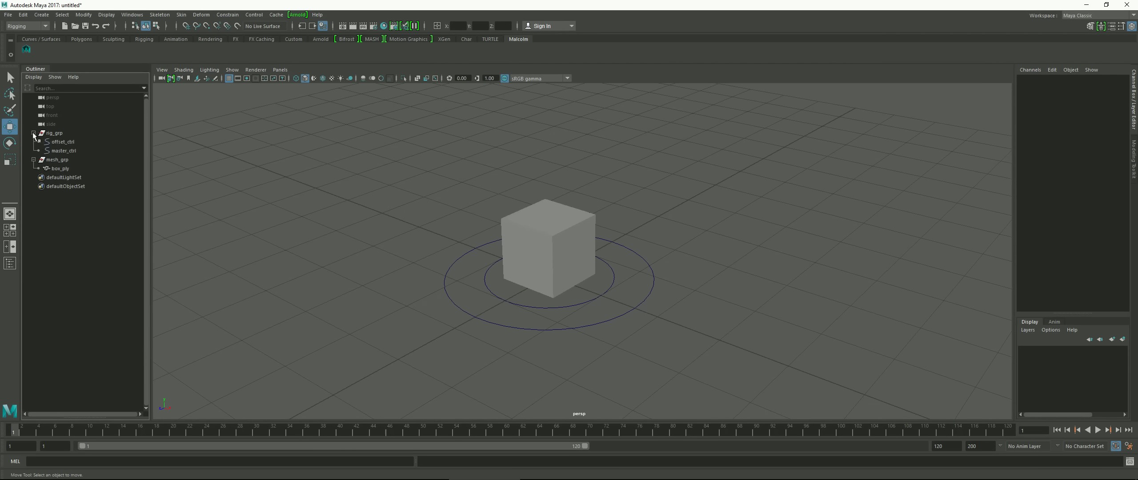
pyautogui.click(71, 145)
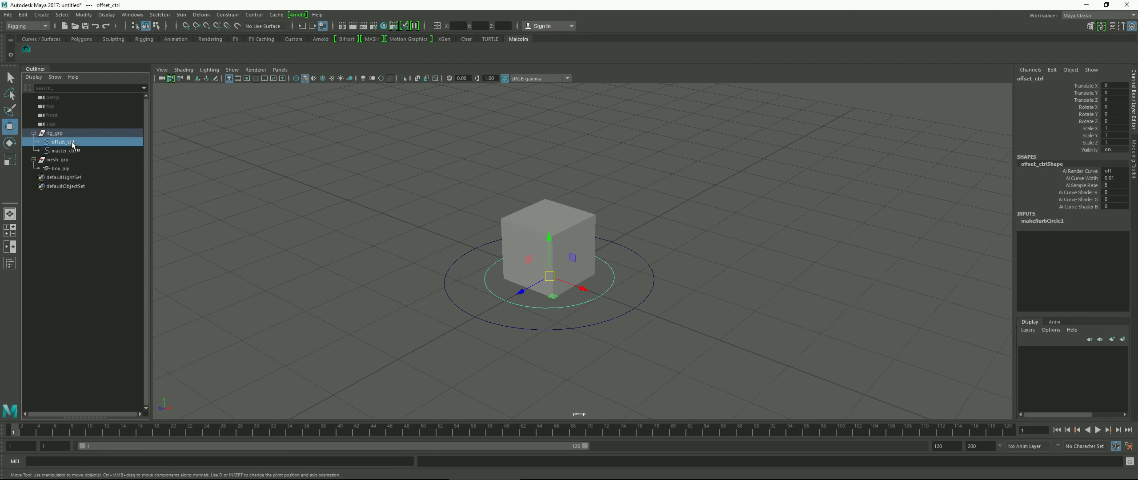
pyautogui.moveTo(72, 142); pyautogui.dragTo(72, 150, button='middle')
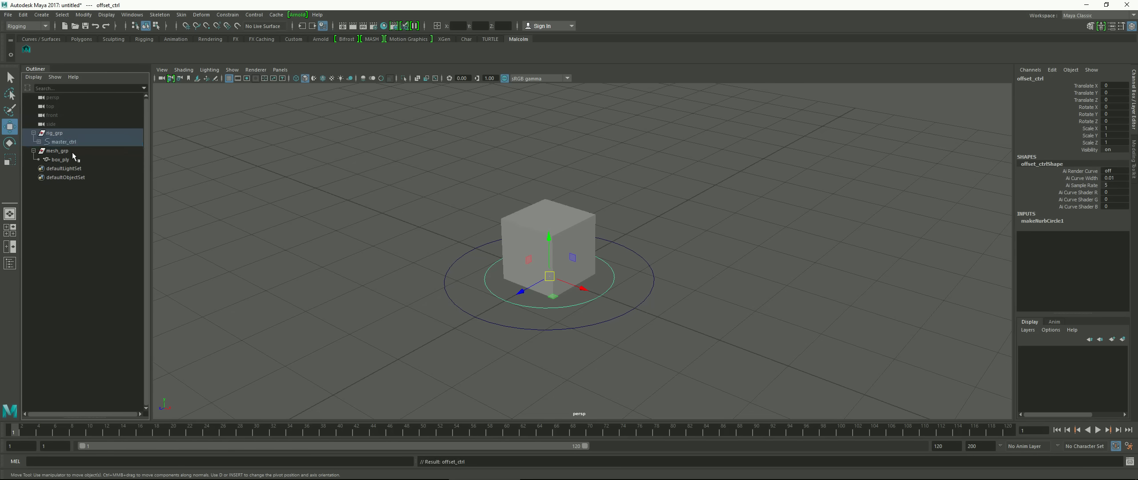
pyautogui.click(644, 285)
pyautogui.moveTo(550, 276); pyautogui.dragTo(758, 145)
pyautogui.hotkey('ctrl', 'z')
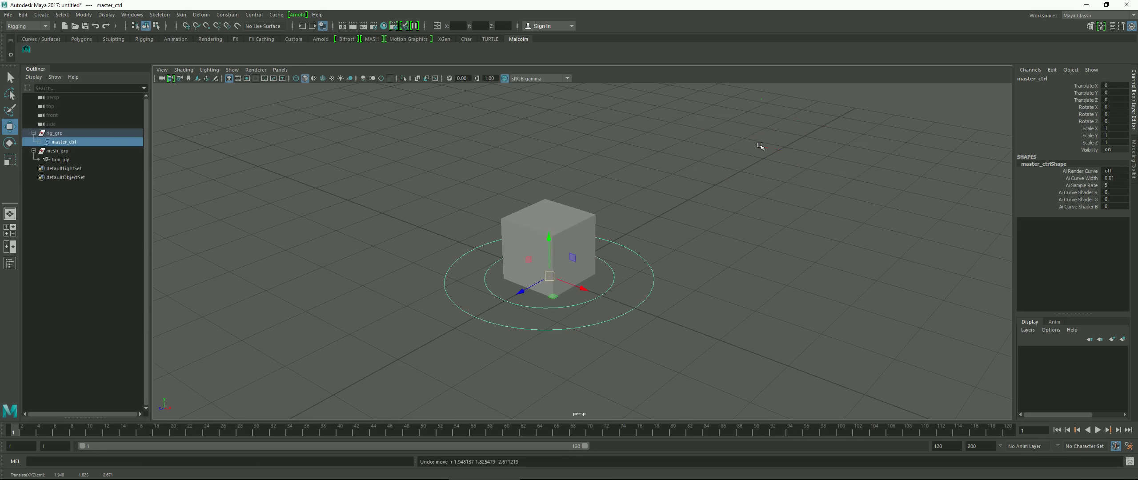
pyautogui.hotkey('ctrl', 'z')
pyautogui.keyDown('alt'); pyautogui.moveTo(742, 201); pyautogui.dragTo(760, 189); pyautogui.keyUp('alt')
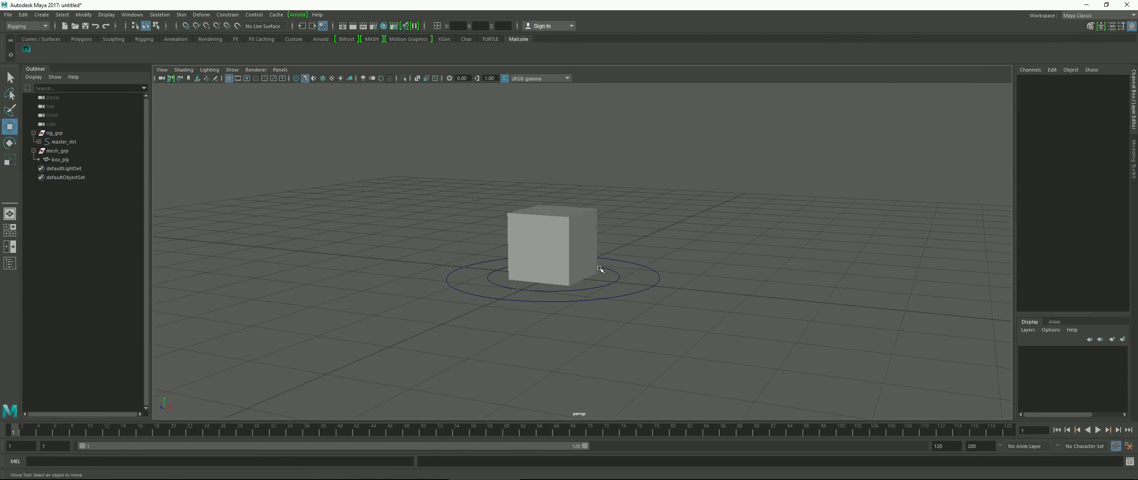
# Parent-constrain box_ply to the control circle, then move master_ctrl to test it.
pyautogui.click(618, 278)
pyautogui.keyDown('shift'); pyautogui.click(588, 218); pyautogui.keyUp('shift')
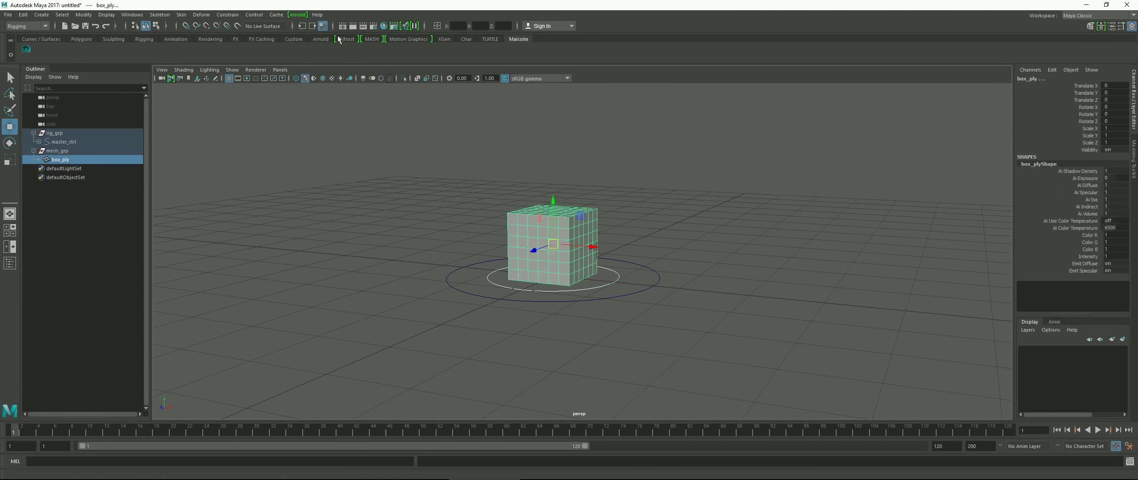
pyautogui.click(227, 15)
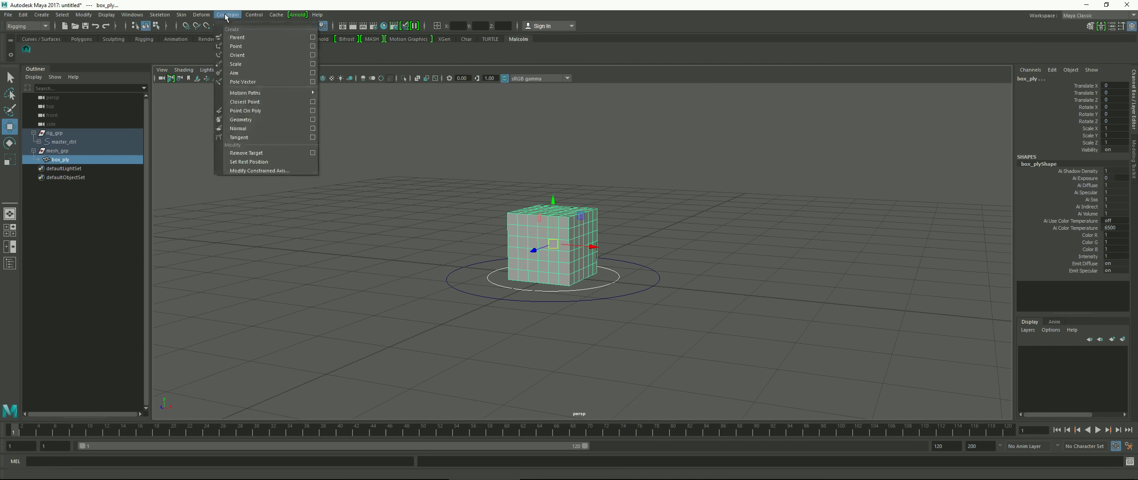
pyautogui.click(237, 37)
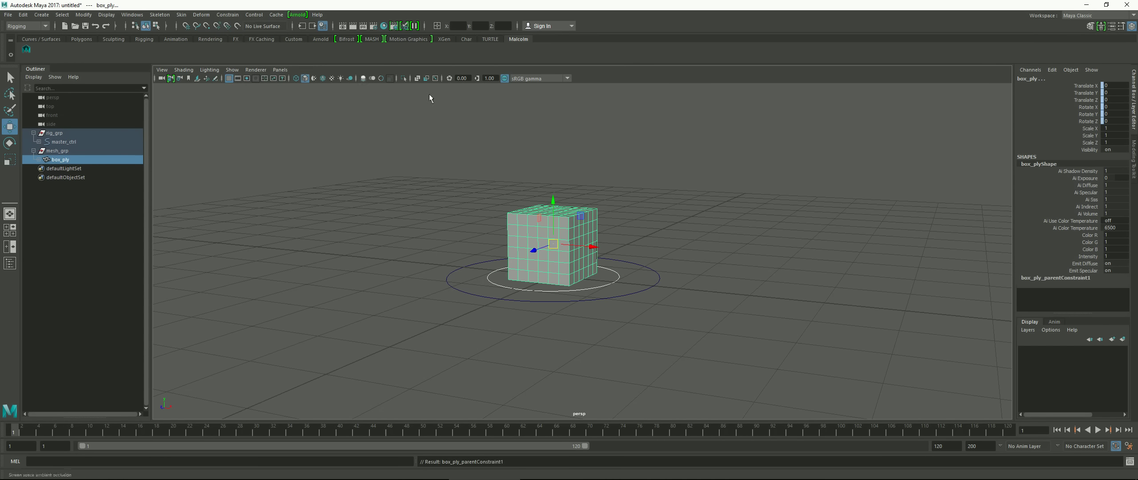
pyautogui.click(572, 289)
pyautogui.moveTo(572, 288); pyautogui.dragTo(683, 209)
# Move master_ctrl and offset_ctrl around to confirm the cube follows both.
pyautogui.click(717, 289)
pyautogui.press('e')
pyautogui.click(752, 284)
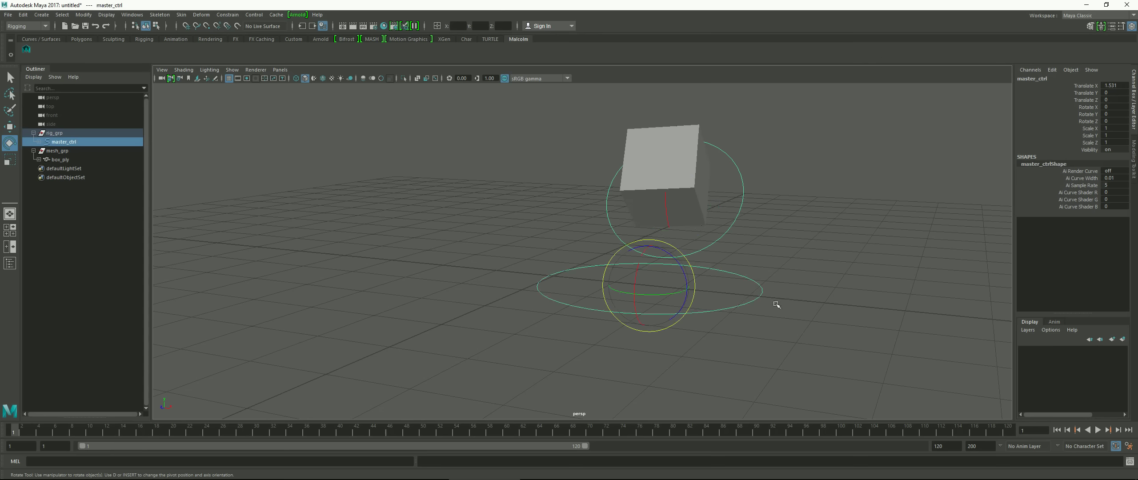
pyautogui.press('w')
pyautogui.moveTo(675, 288); pyautogui.dragTo(606, 209)
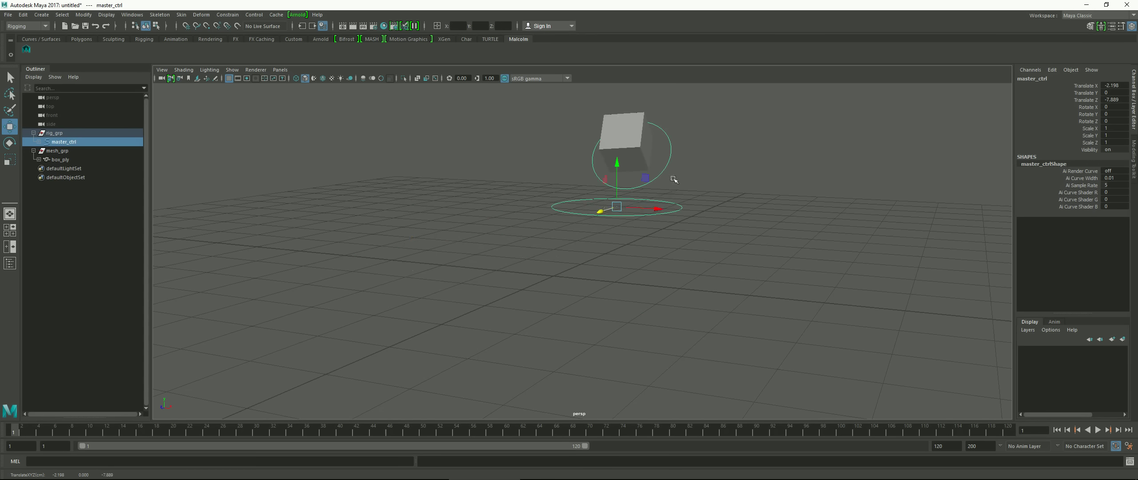
pyautogui.click(670, 156)
pyautogui.moveTo(631, 154); pyautogui.dragTo(327, 252)
pyautogui.click(617, 210)
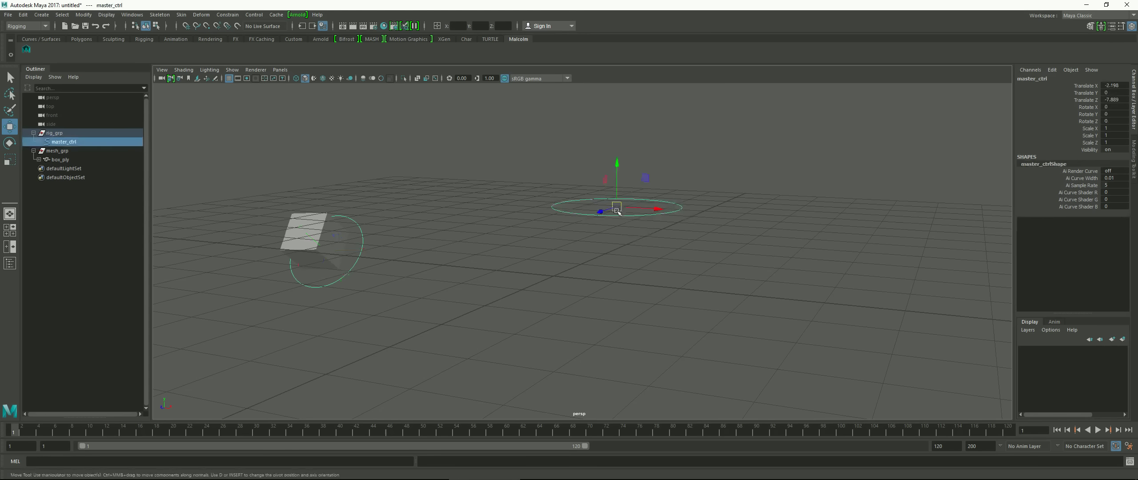
pyautogui.moveTo(617, 210); pyautogui.dragTo(622, 238)
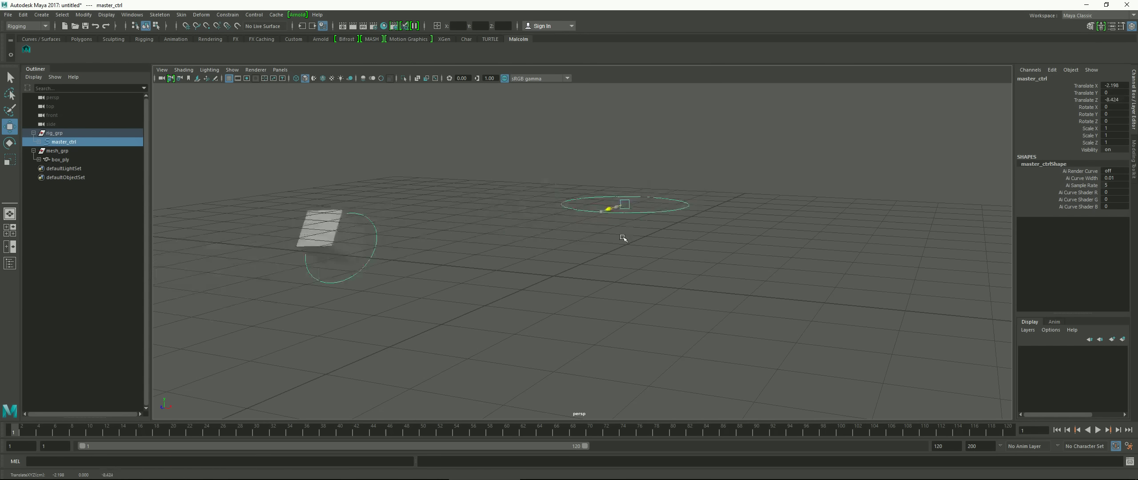
# Zero offset_ctrl's translate and rotate channels to return it to the origin.
pyautogui.click(371, 231)
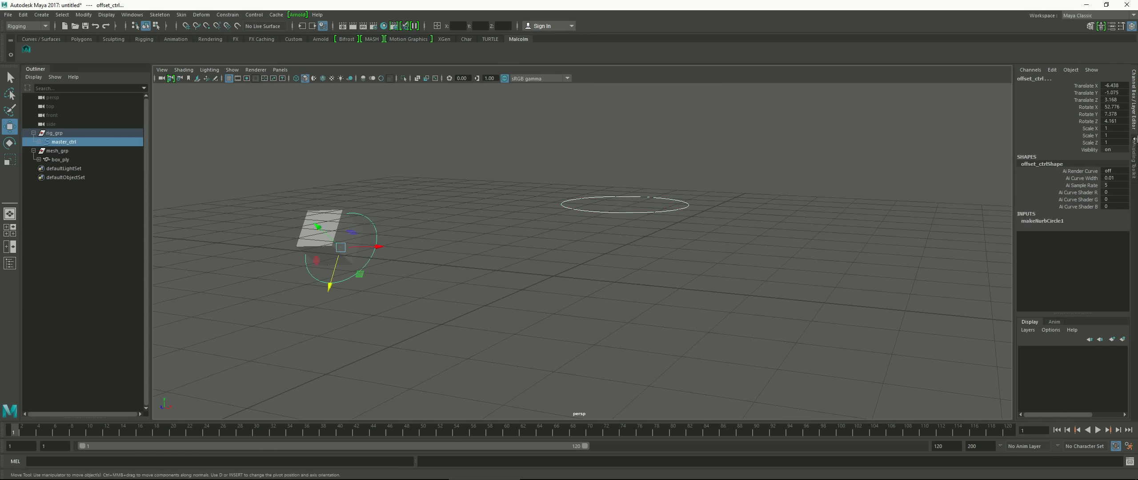
pyautogui.moveTo(1121, 120); pyautogui.dragTo(1119, 85)
pyautogui.write('0')
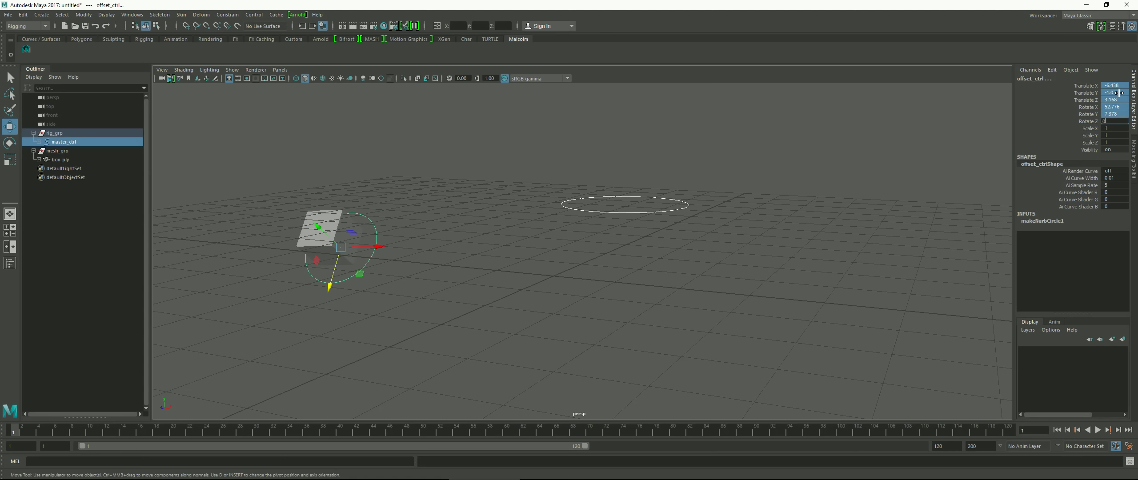
pyautogui.press('Return')
pyautogui.click(774, 285)
# Scale master_ctrl up to about 2, then undo back to scale 1.
pyautogui.click(653, 287)
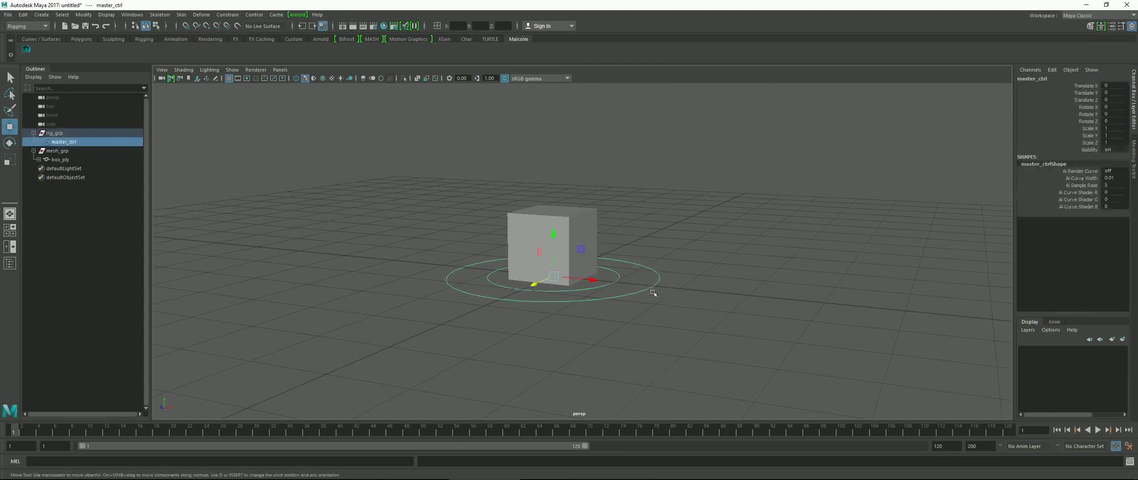
pyautogui.press('r')
pyautogui.moveTo(560, 277); pyautogui.dragTo(694, 269)
pyautogui.hotkey('ctrl', 'z')
pyautogui.hotkey('ctrl', 'z')
pyautogui.hotkey('ctrl', 'z')
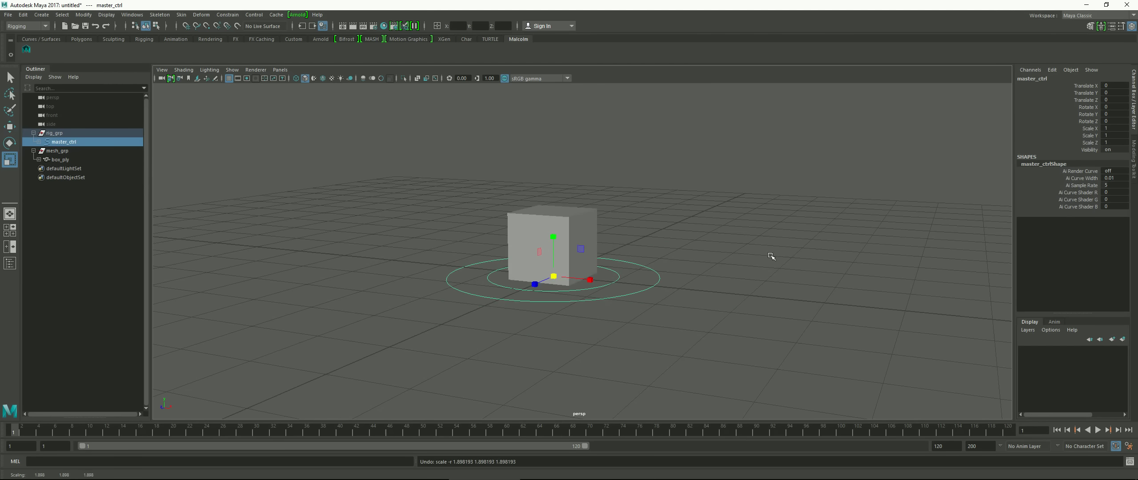
# Select offset_ctrl then box_ply and apply Constrain > Scale, creating box_ply_scaleConstraint1.
pyautogui.click(589, 218)
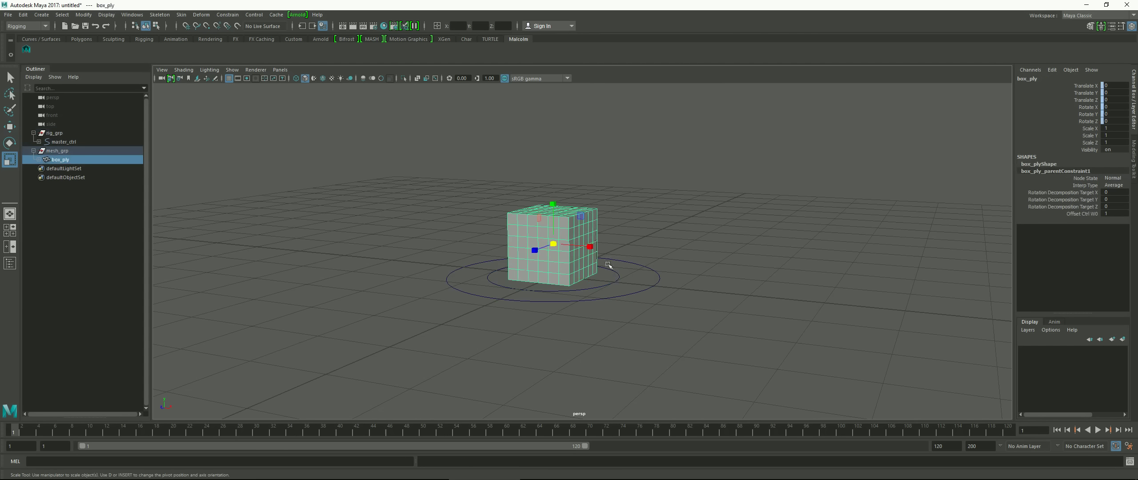
pyautogui.click(619, 278)
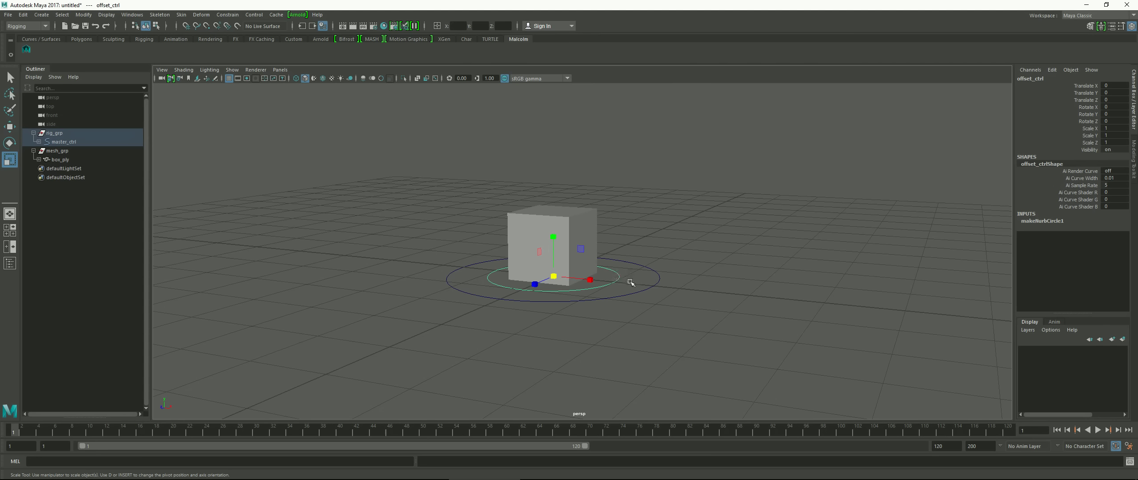
pyautogui.keyDown('shift'); pyautogui.click(595, 223); pyautogui.keyUp('shift')
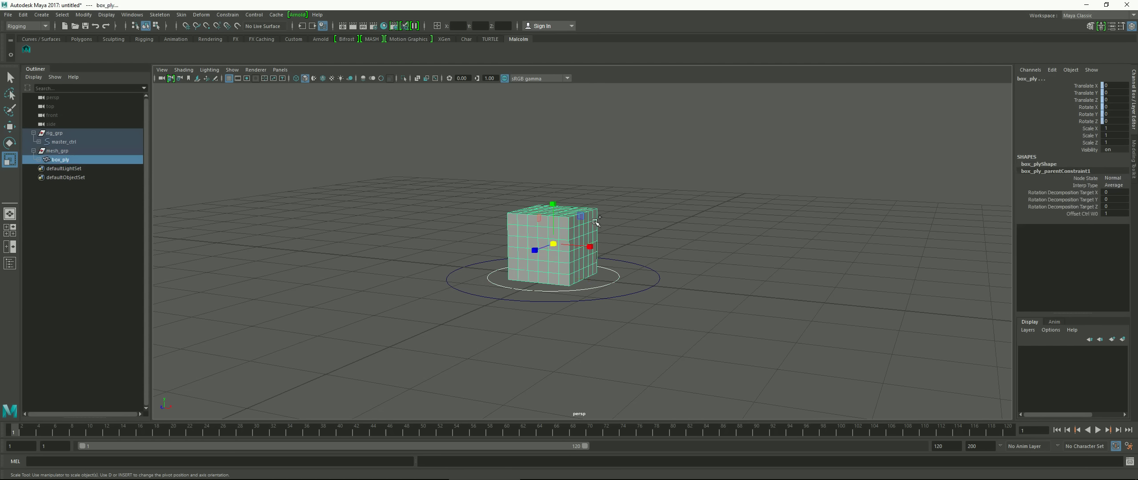
pyautogui.click(227, 15)
pyautogui.click(240, 64)
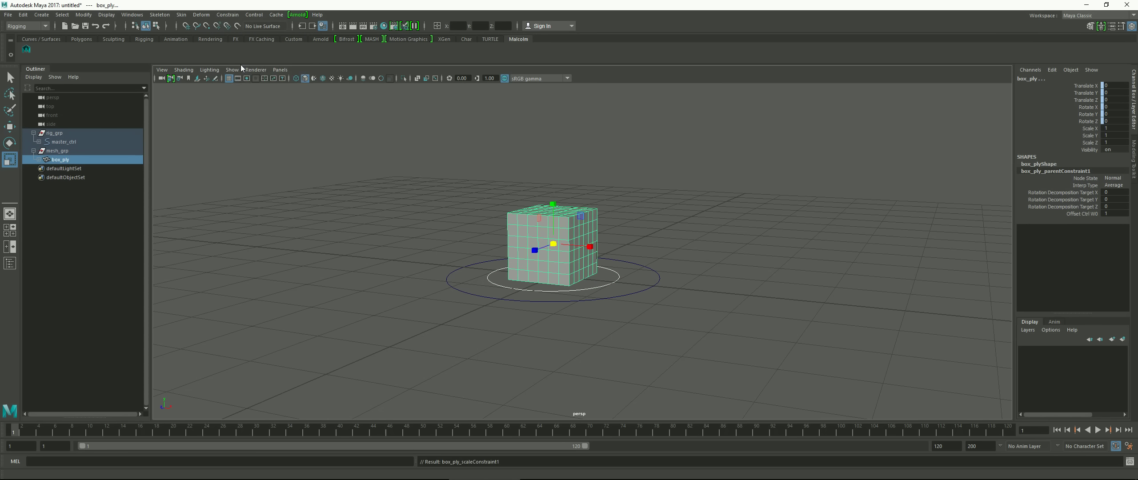
pyautogui.click(655, 272)
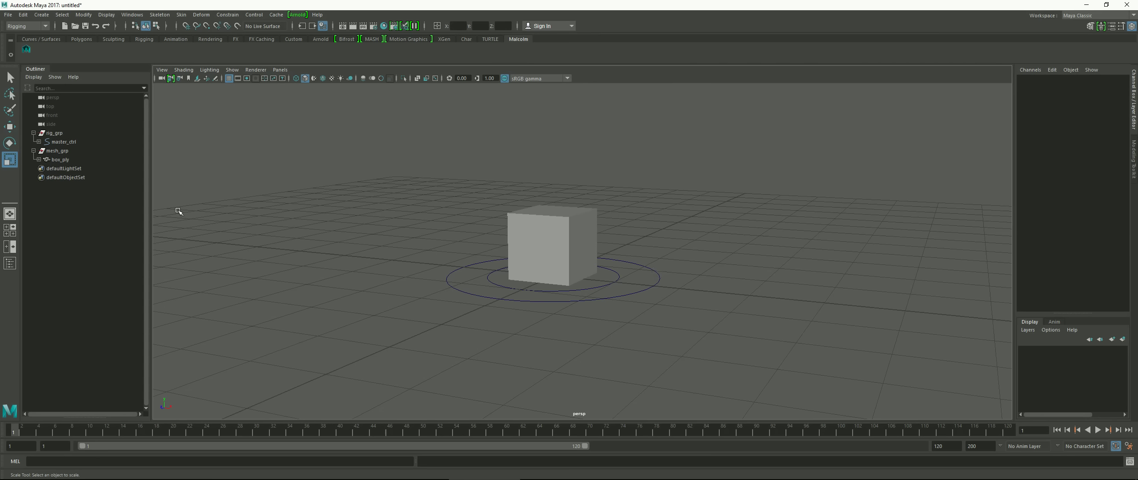
# Expand box_ply in the Outliner and inspect box_ply_parentConstraint1 and box_ply_scaleConstraint1.
pyautogui.click(40, 160)
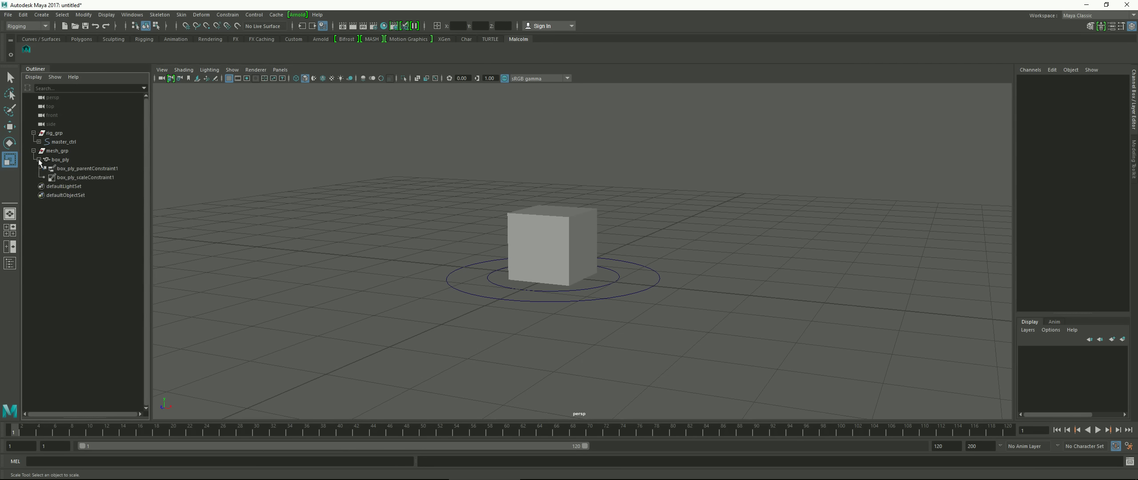
pyautogui.click(87, 169)
pyautogui.click(90, 176)
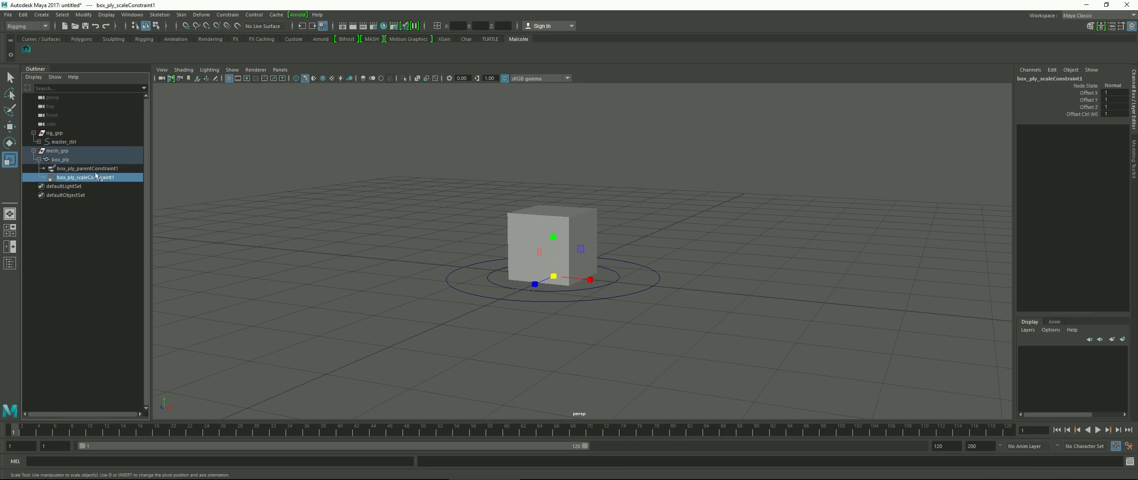
# Scale offset_ctrl up to about 1.9 and rotate it, tilting the cube along.
pyautogui.click(612, 270)
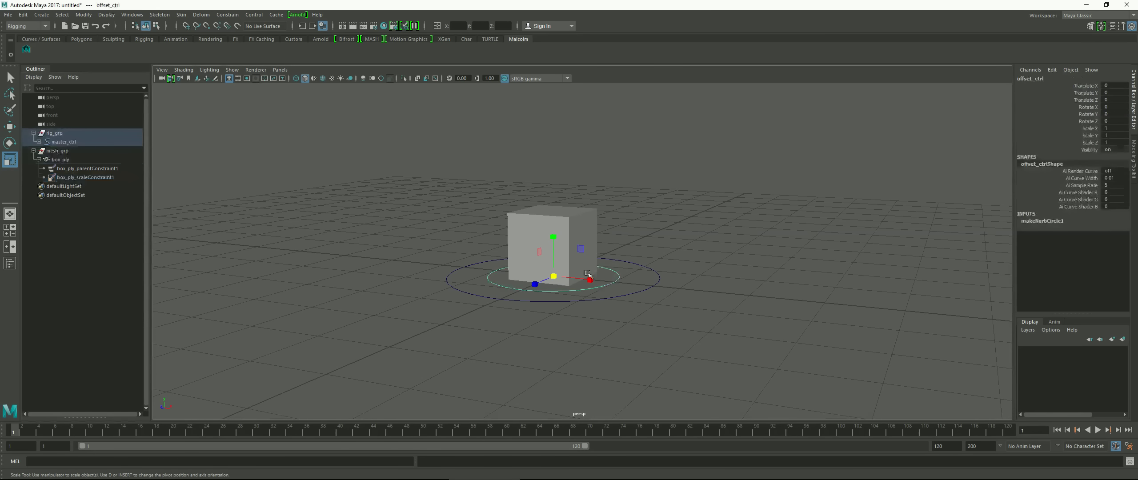
pyautogui.press('w')
pyautogui.click(660, 282)
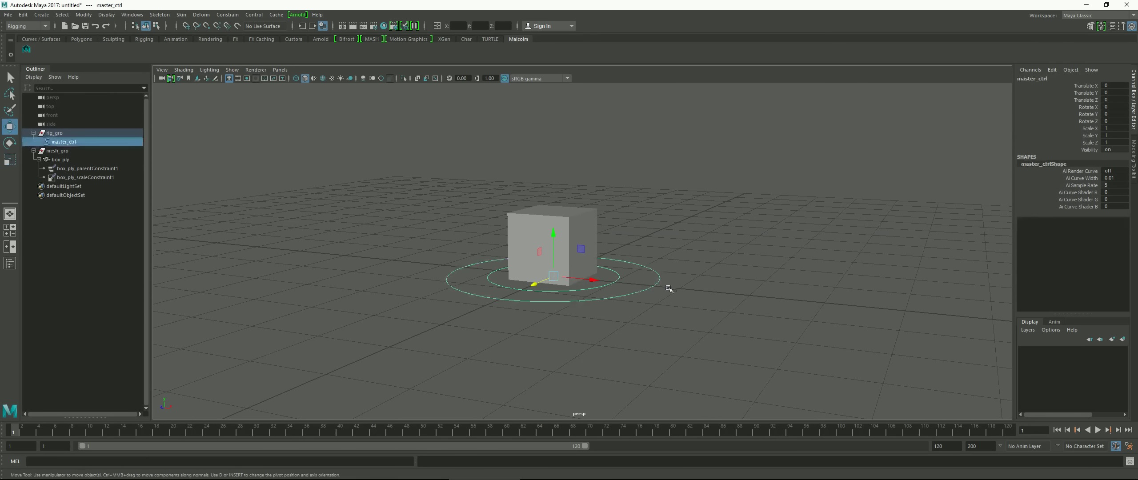
pyautogui.click(687, 267)
pyautogui.click(619, 278)
pyautogui.press('e')
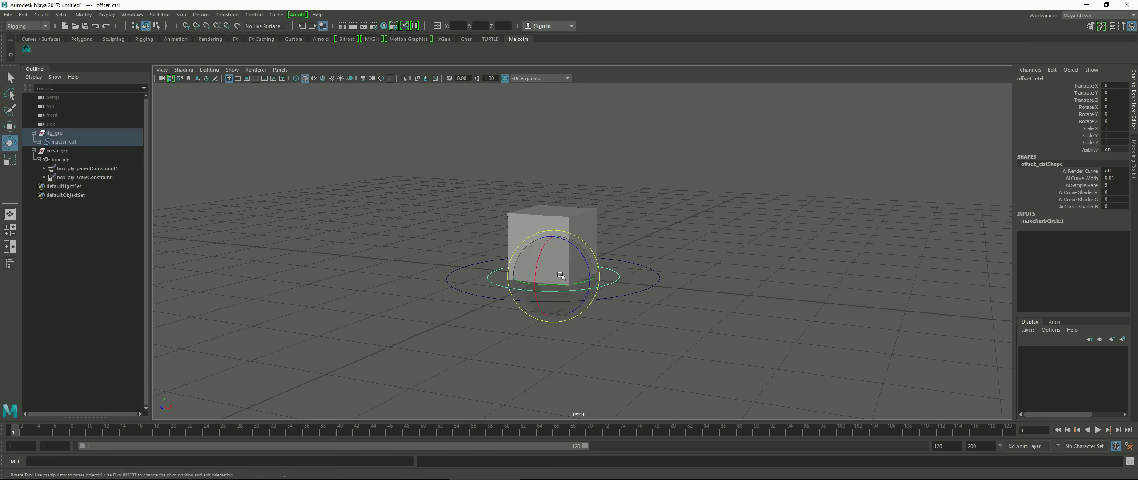
pyautogui.press('r')
pyautogui.moveTo(554, 276); pyautogui.dragTo(653, 272)
pyautogui.press('e')
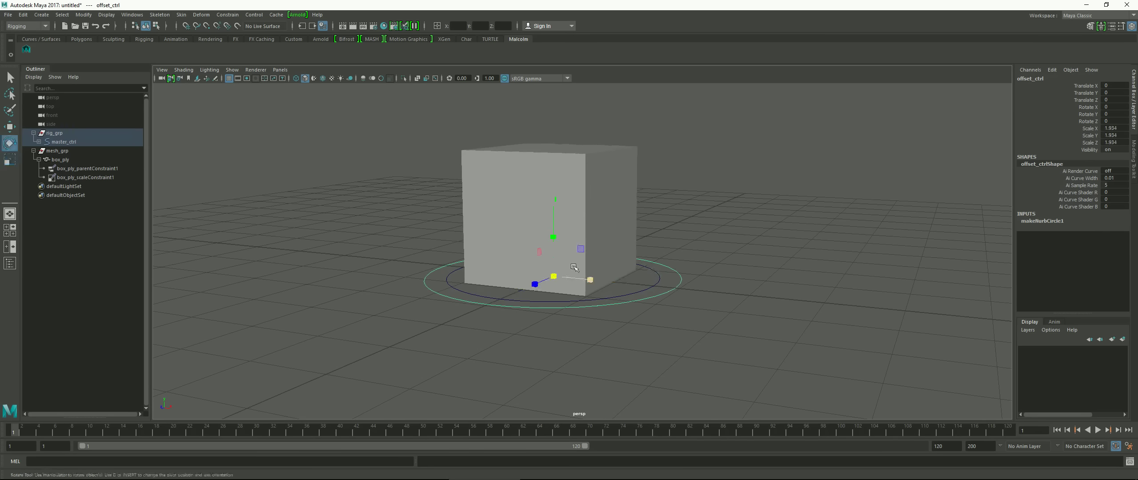
pyautogui.moveTo(559, 249); pyautogui.dragTo(550, 282)
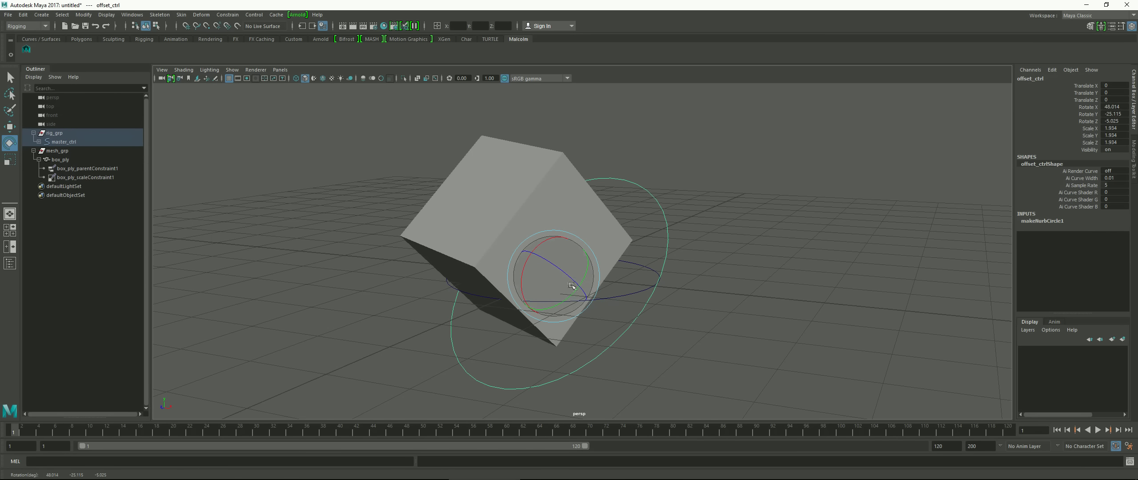
# Move master_ctrl left, then move offset_ctrl up and left, with the cube following.
pyautogui.click(636, 292)
pyautogui.click(636, 292)
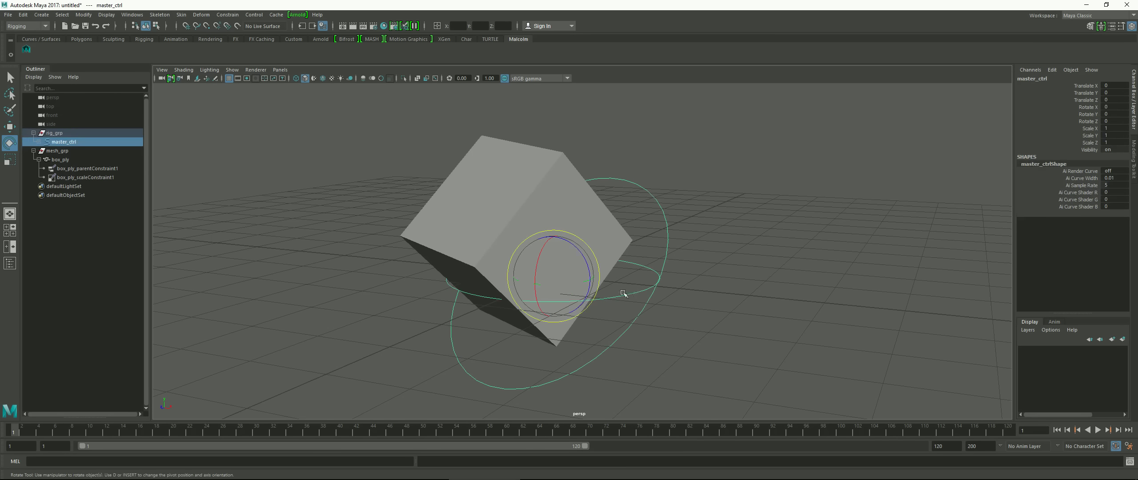
pyautogui.press('w')
pyautogui.moveTo(595, 283); pyautogui.dragTo(453, 320)
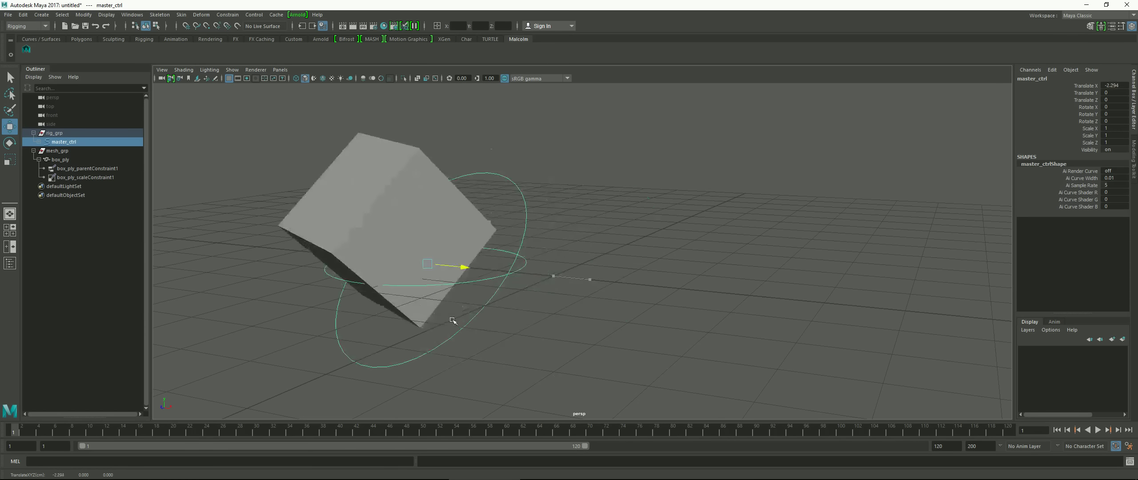
pyautogui.press('Down')
pyautogui.moveTo(428, 262); pyautogui.dragTo(318, 178)
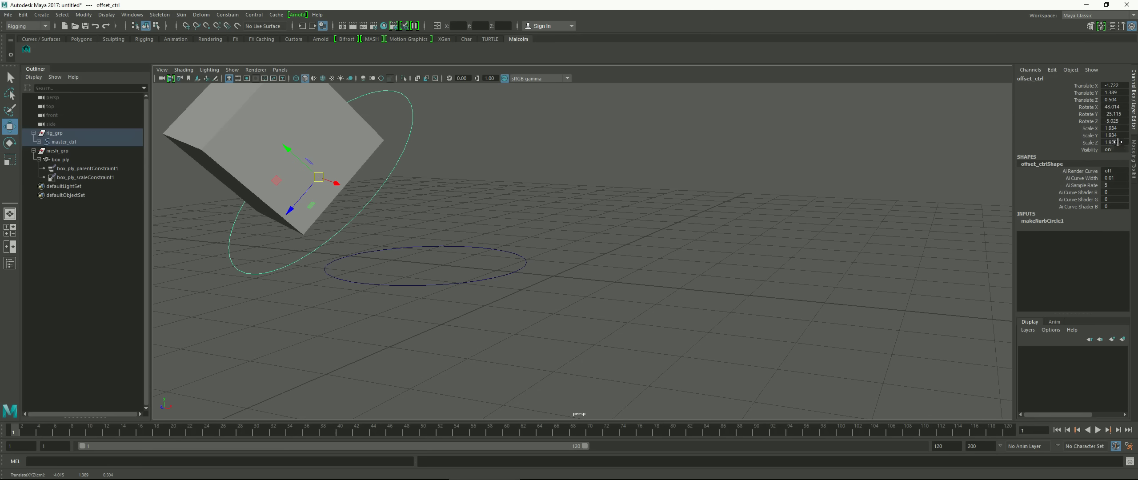
# Set master_ctrl's translate and rotate channels to 0 and its scale channels to 1.
pyautogui.moveTo(478, 259); pyautogui.dragTo(525, 317)
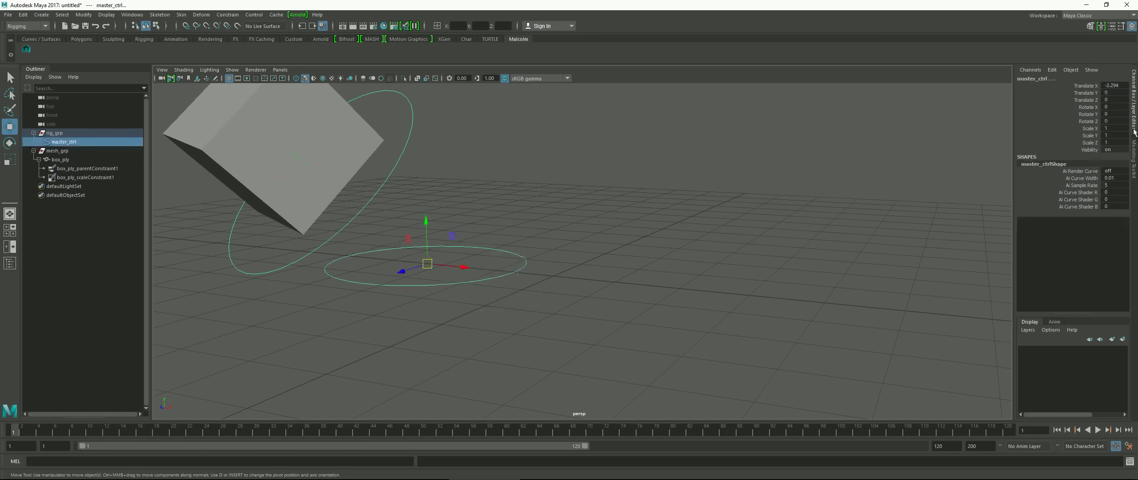
pyautogui.moveTo(1115, 120); pyautogui.dragTo(1116, 85)
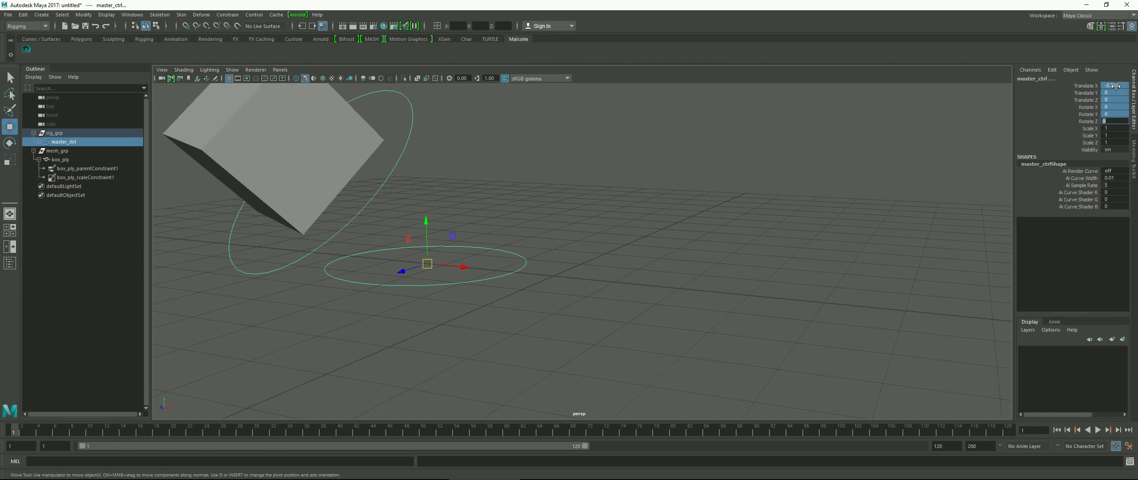
pyautogui.press('Return')
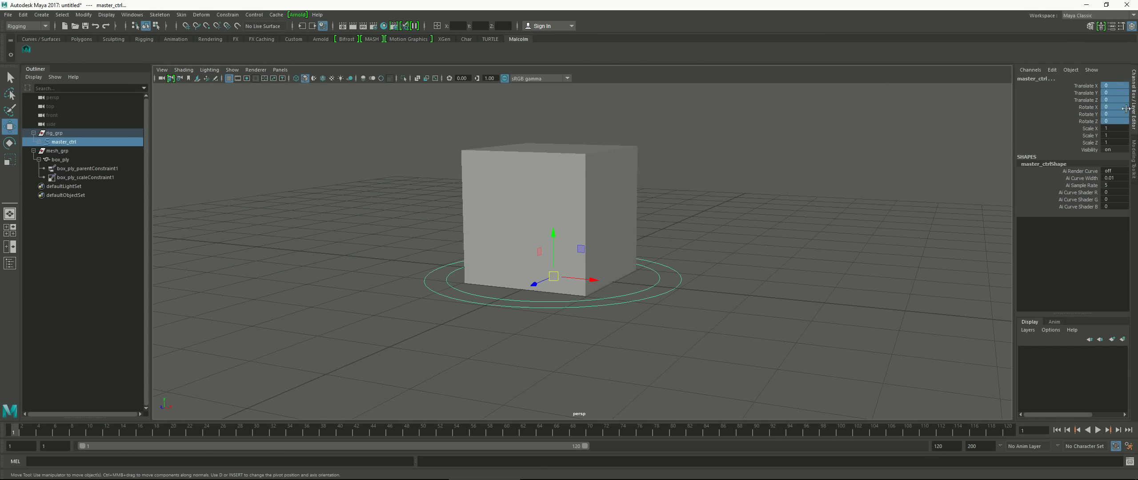
pyautogui.moveTo(1120, 130); pyautogui.dragTo(1122, 146)
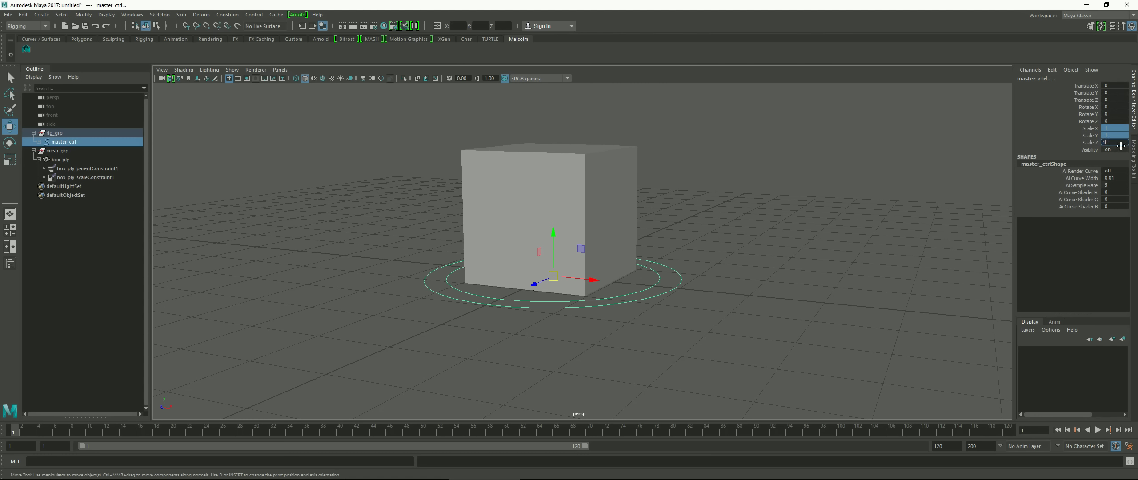
pyautogui.write('1')
pyautogui.press('Return')
pyautogui.click(640, 228)
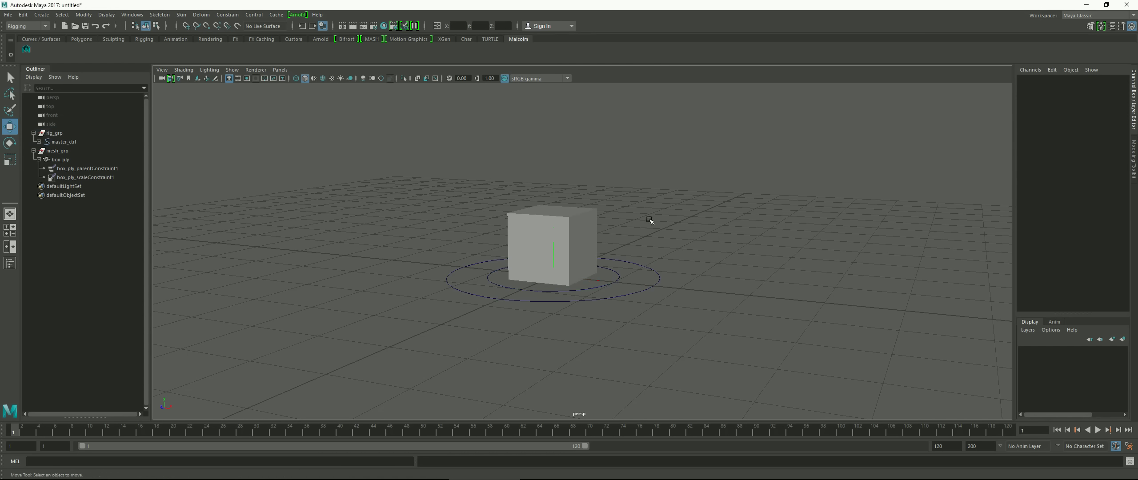
# Collapse and select rig_grp and mesh_grp, group them, and name the new group box_grp.
pyautogui.click(33, 132)
pyautogui.click(33, 141)
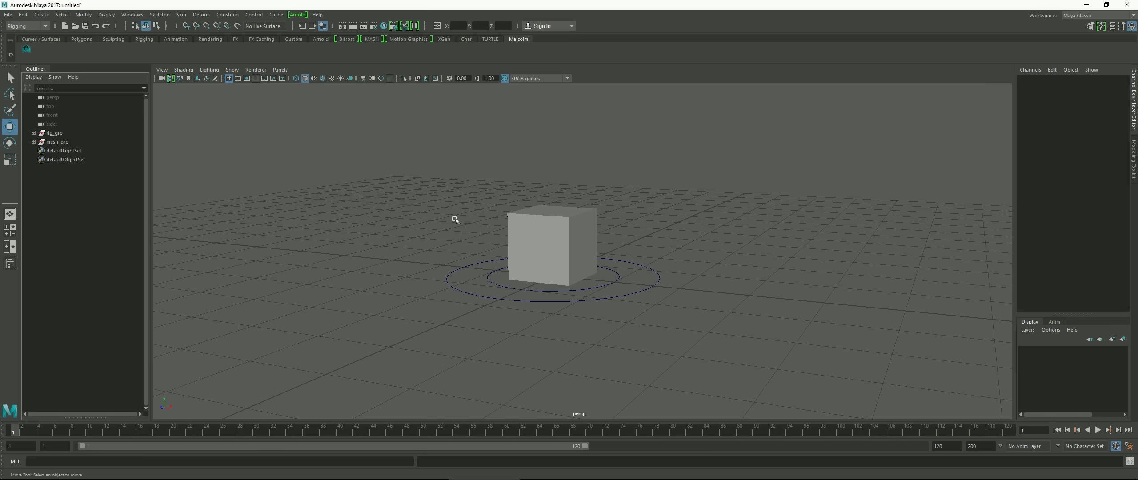
pyautogui.moveTo(63, 142); pyautogui.dragTo(65, 135)
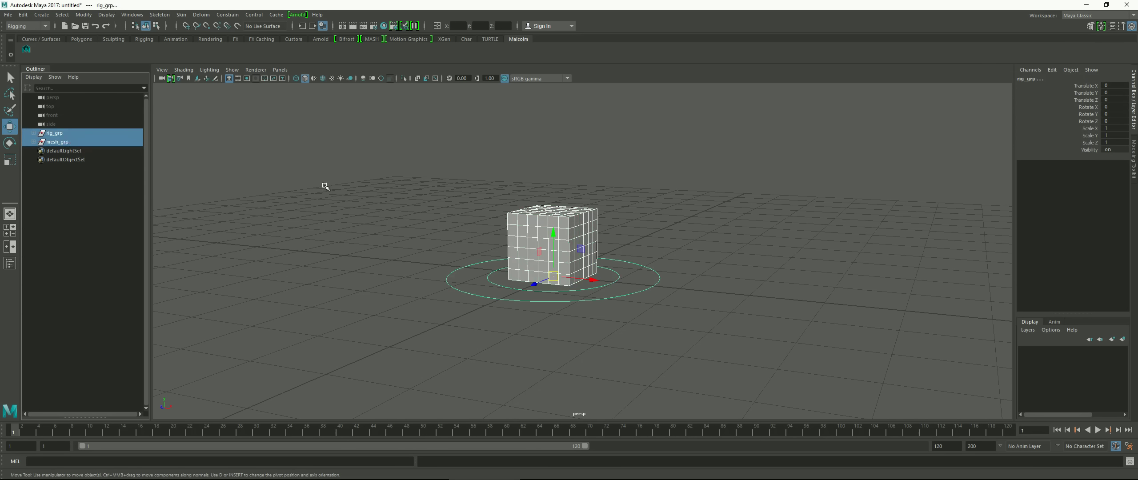
pyautogui.hotkey('ctrl', 'g')
pyautogui.doubleClick(1036, 79)
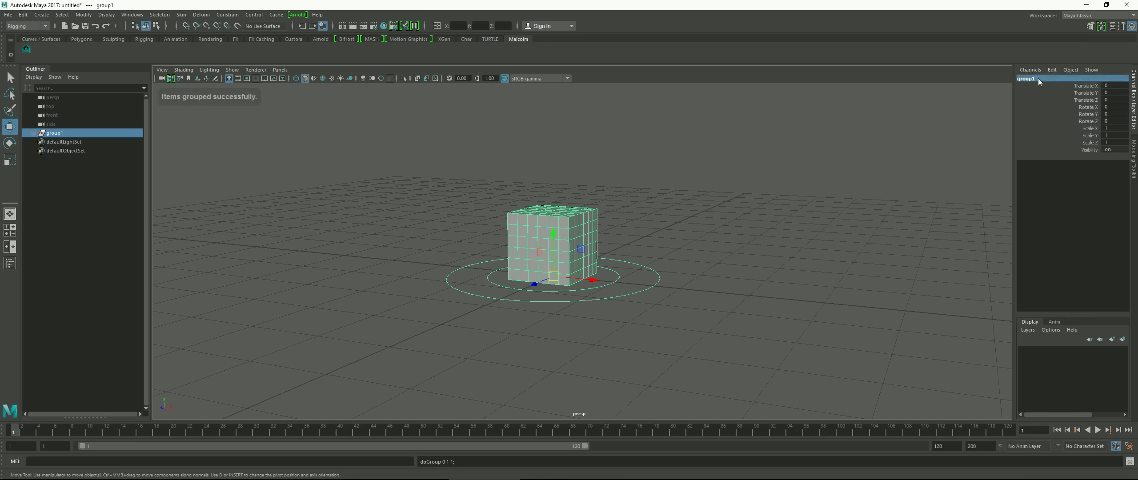
pyautogui.write('box_')
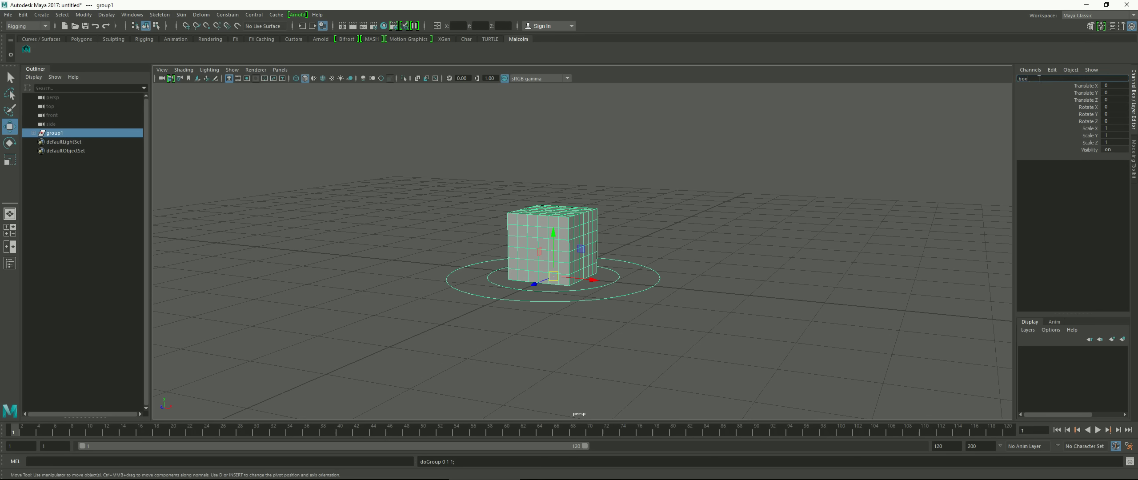
pyautogui.write('grp')
pyautogui.press('Return')
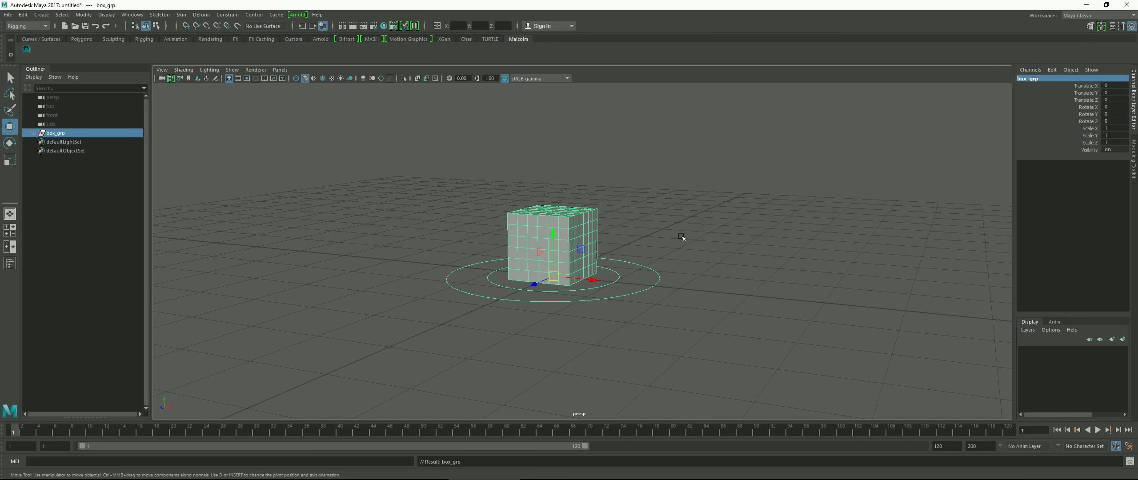
pyautogui.keyDown('alt'); pyautogui.moveTo(678, 213); pyautogui.dragTo(696, 267); pyautogui.keyUp('alt')
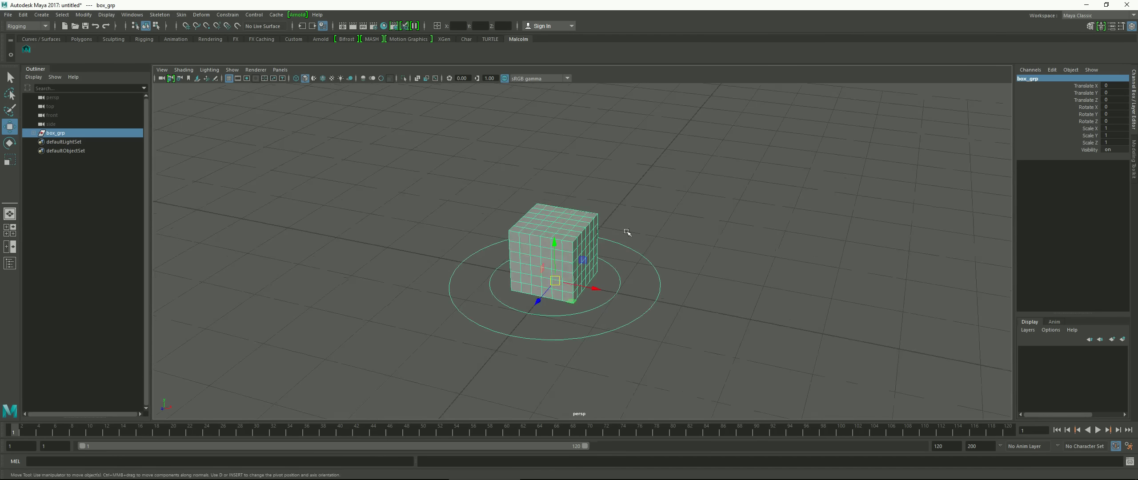
# Open File > Save Scene As and pick Box_rig_v01.ma as the file name.
pyautogui.click(8, 14)
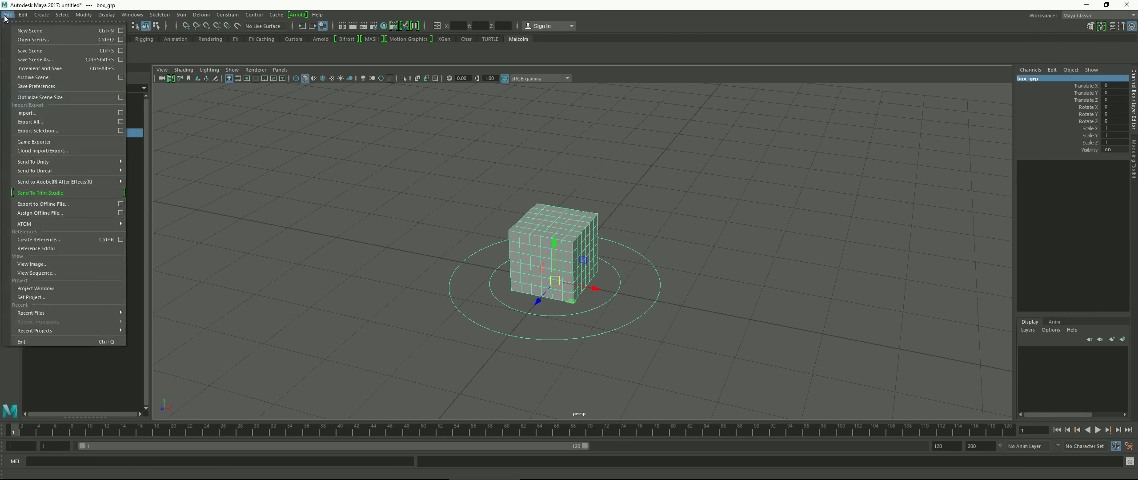
pyautogui.click(32, 58)
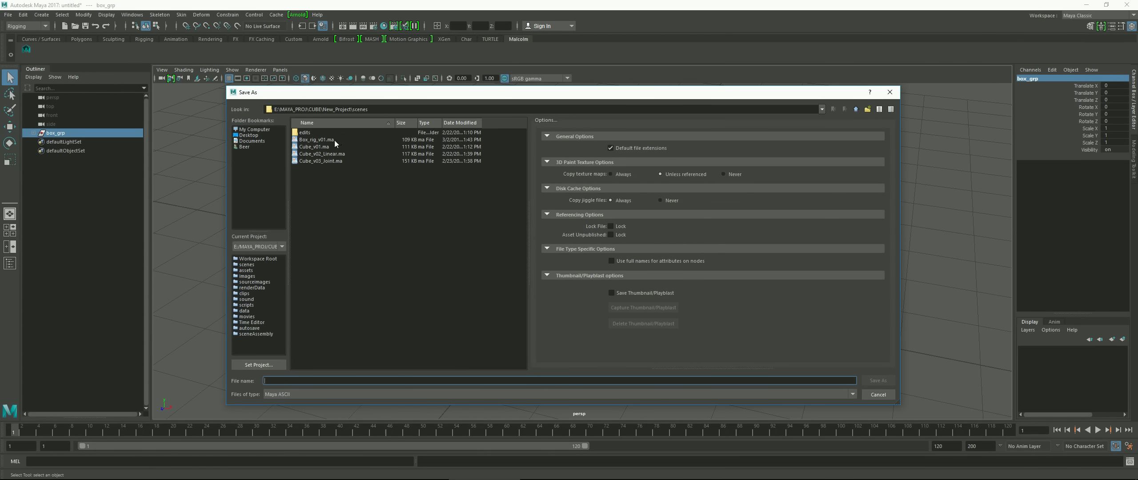
pyautogui.click(335, 141)
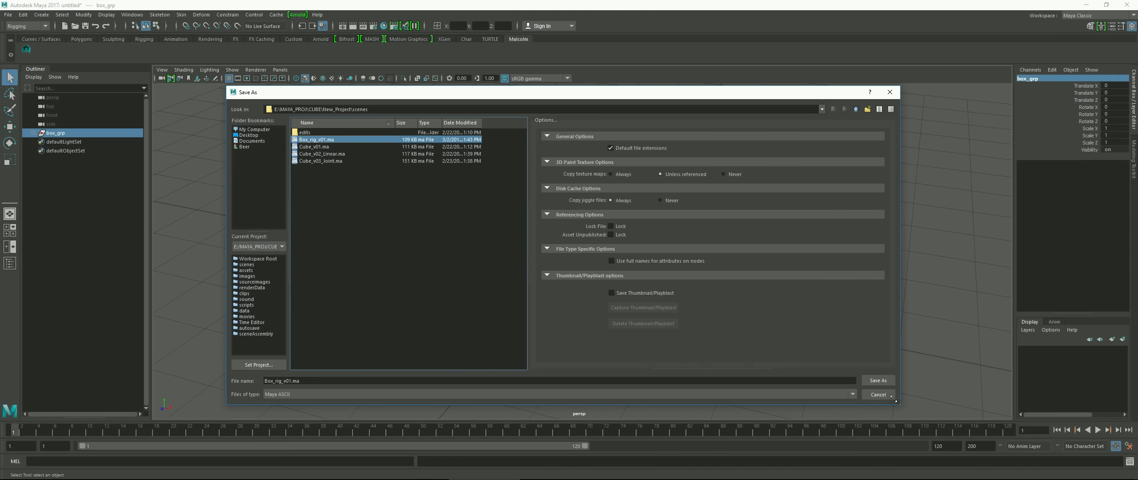